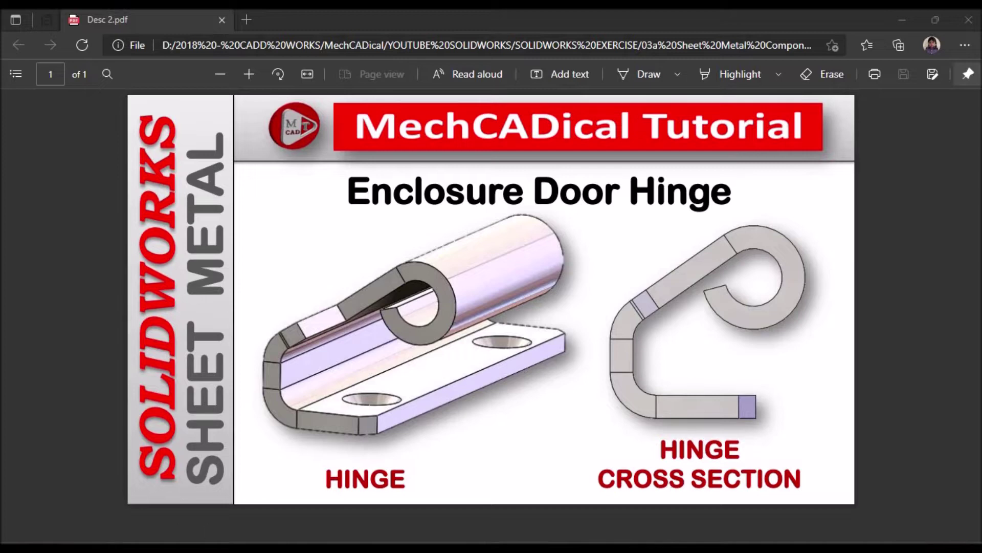
Step: Bring the Desc 2.pdf hinge reference sheet forward, then look over the finished hinge model
click(513, 261)
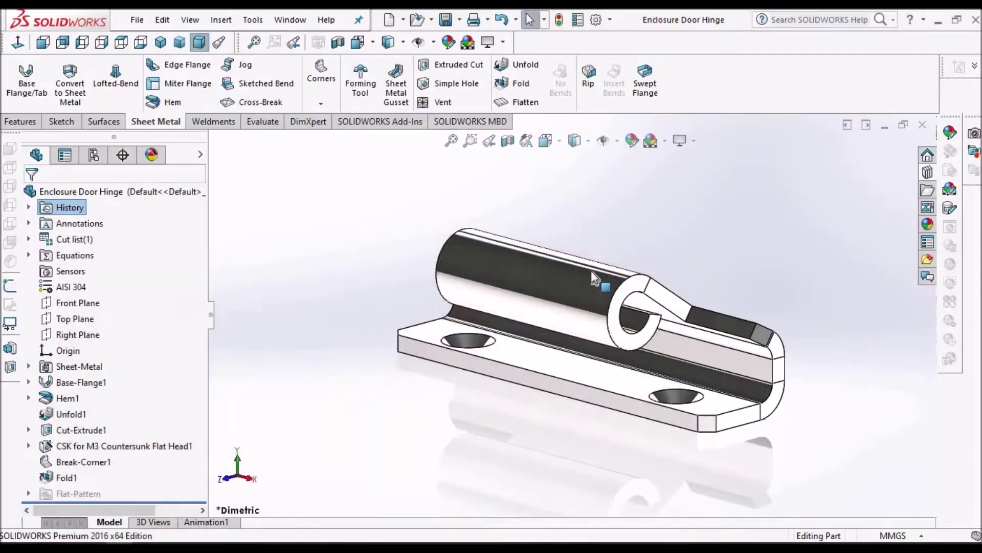
mouse_move(591, 271)
middle_down()
mouse_move(627, 326)
mouse_move(680, 370)
middle_up()
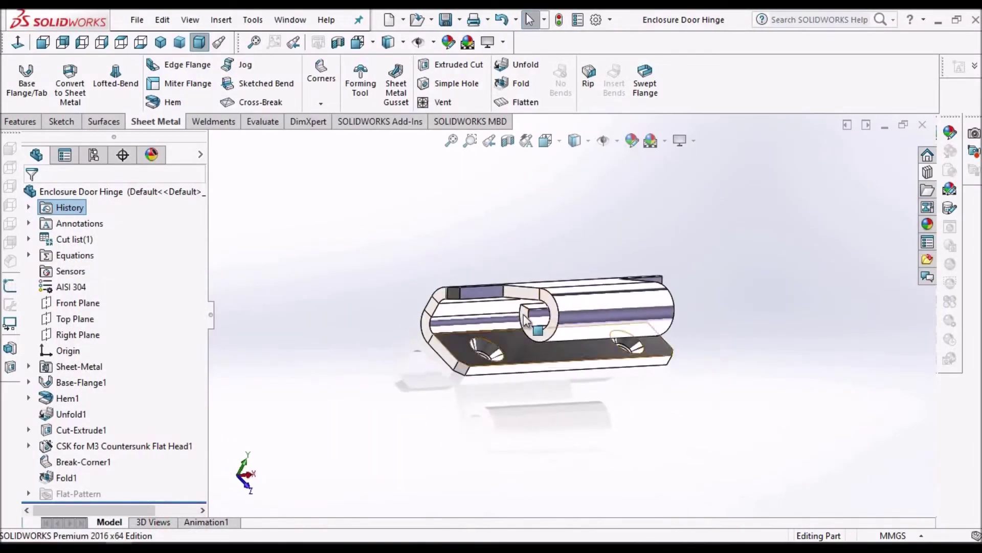
scroll(578, 320, down, 4)
Step: Orbit the finished hinge to inspect the knuckle from several sides
middle_drag(578, 320, 762, 342)
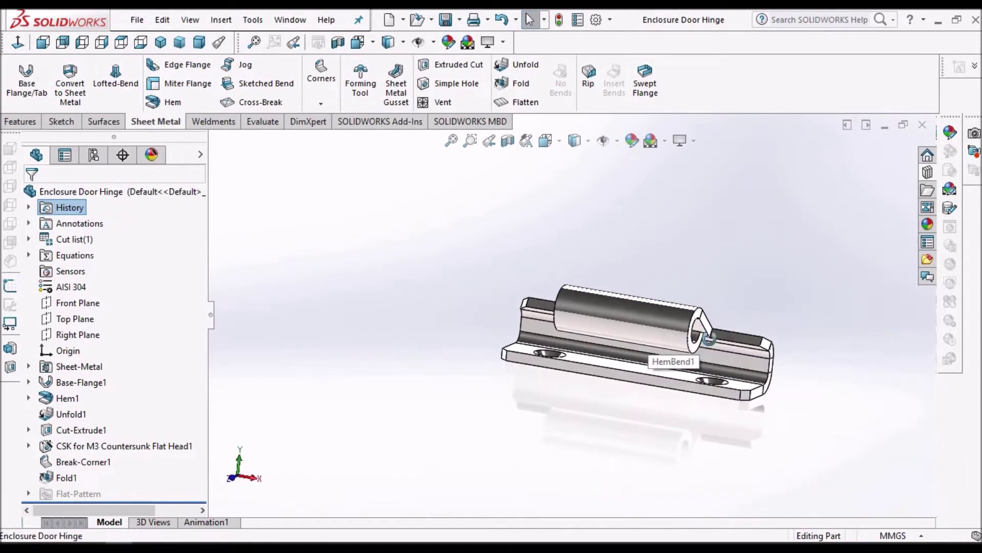
mouse_move(681, 352)
middle_down()
mouse_move(636, 345)
mouse_move(641, 323)
middle_up()
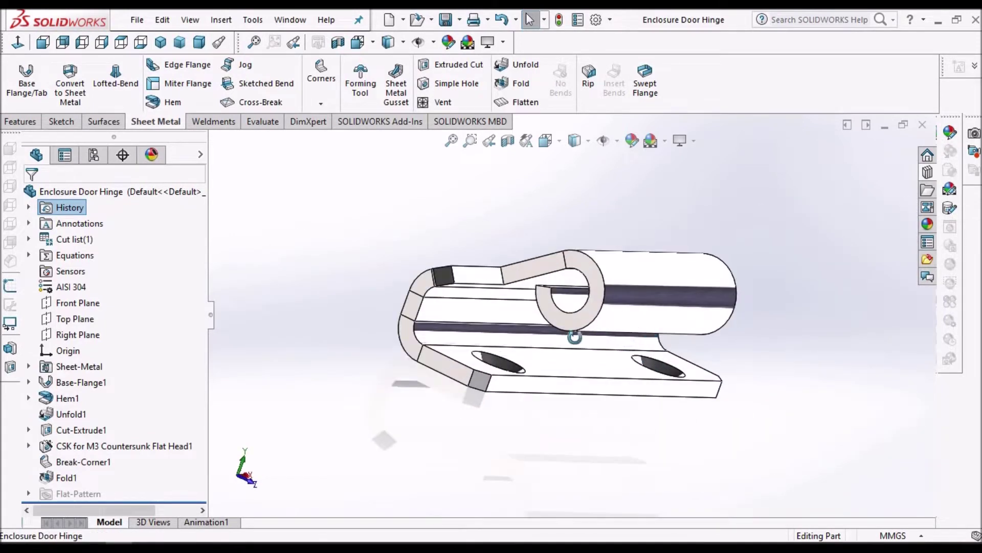
mouse_move(574, 337)
middle_down()
mouse_move(509, 374)
mouse_move(552, 416)
mouse_move(502, 394)
mouse_move(610, 503)
middle_up()
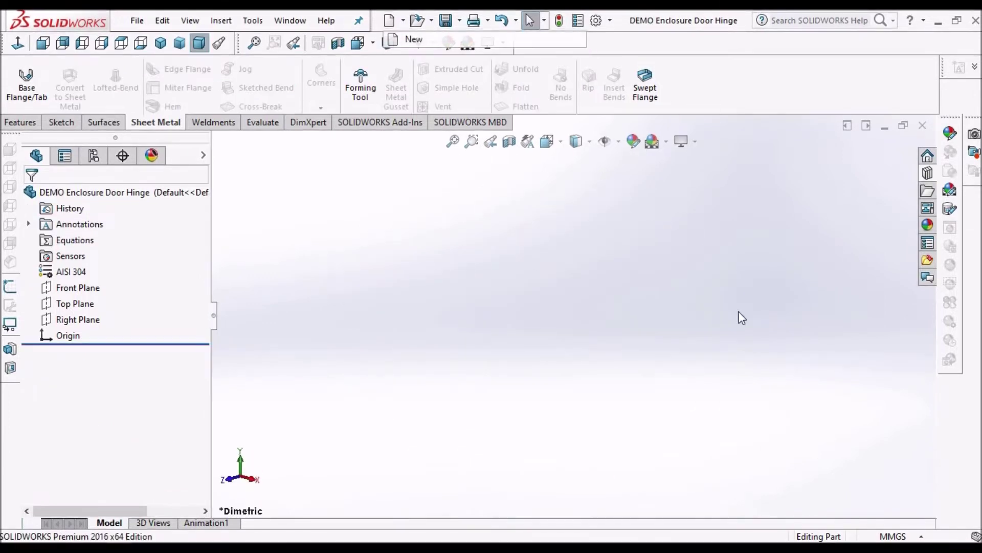
Step: Start File > New, cancel it, and select the Right Plane in the empty DEMO part
key(ctrl+n)
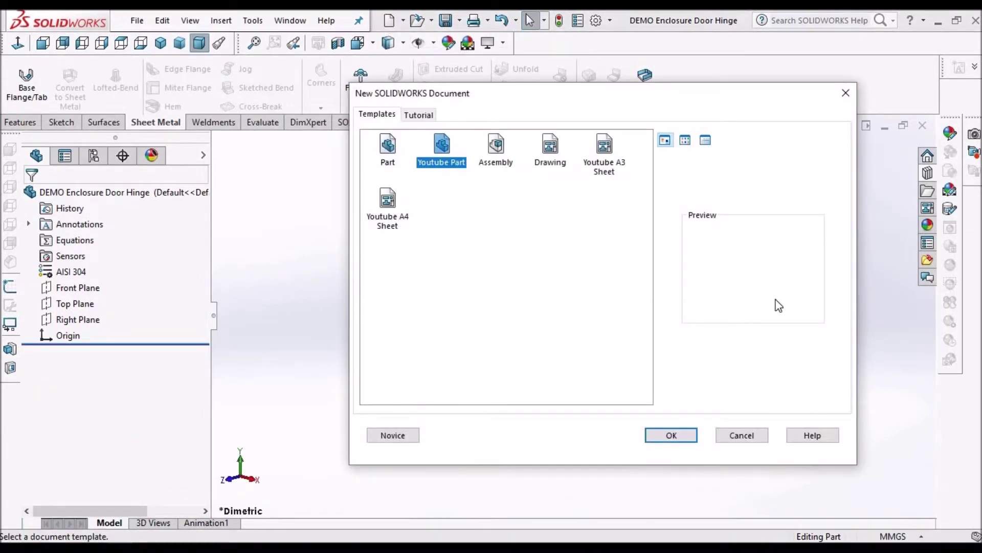
click(743, 435)
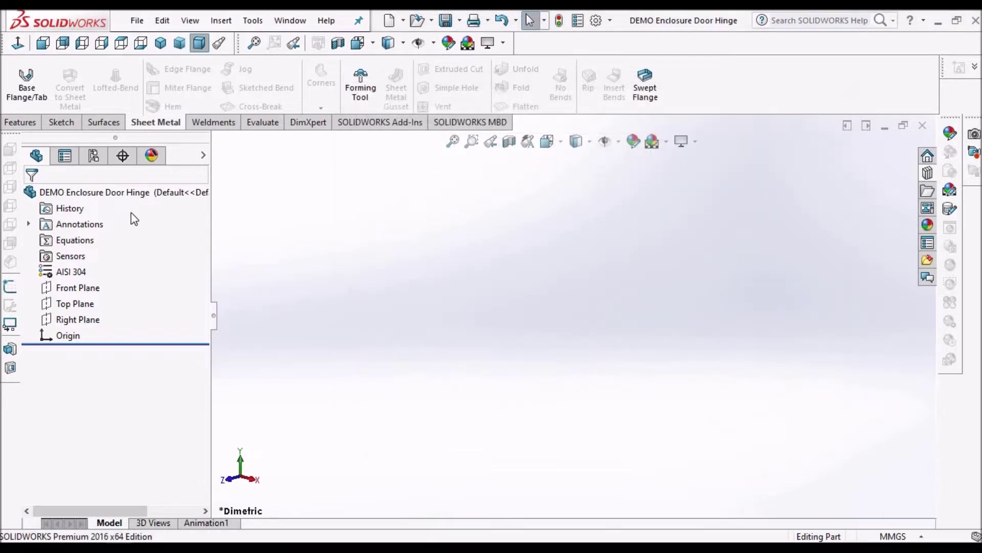
click(83, 321)
Step: Start a Right Plane sketch and draw the base, upright and slanted lines from the origin
click(58, 123)
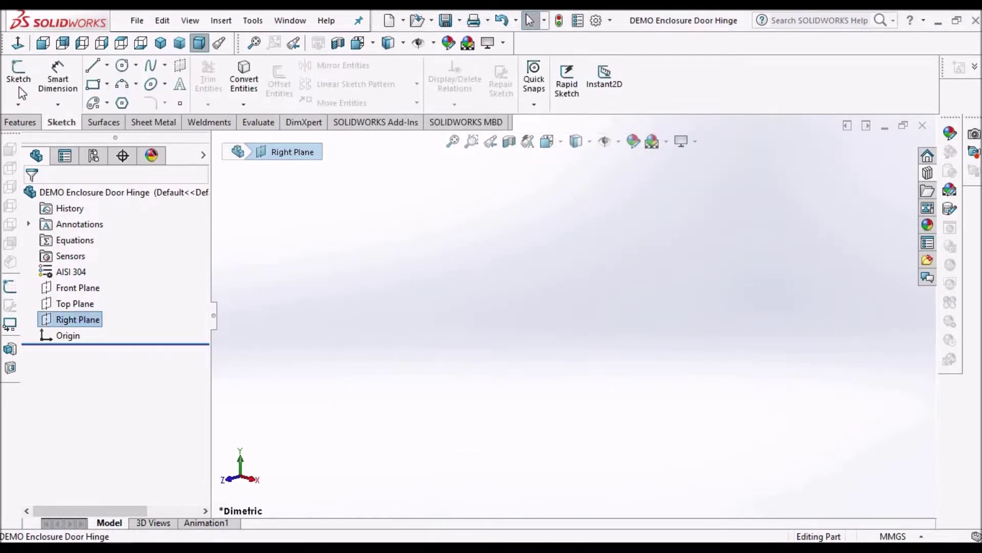
click(12, 78)
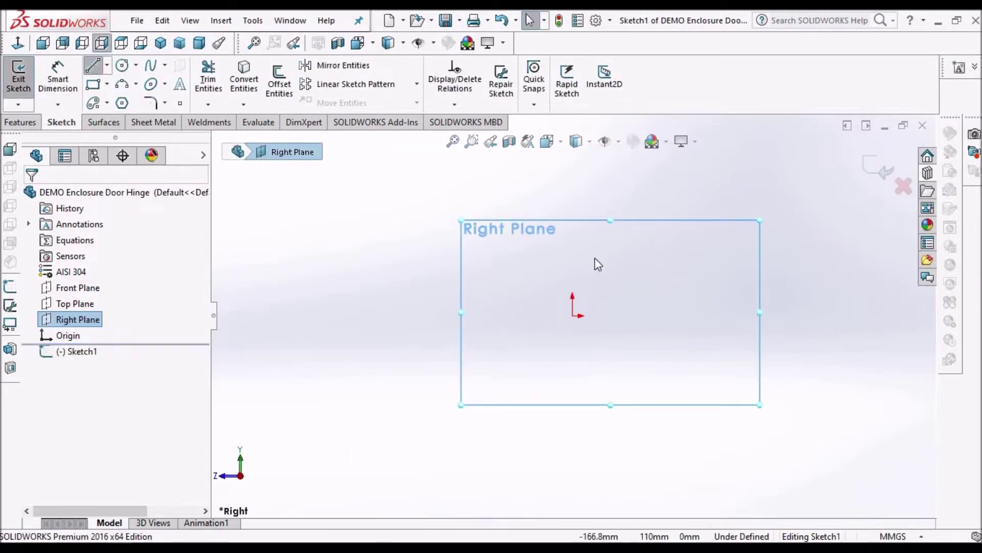
scroll(598, 323, up, 3)
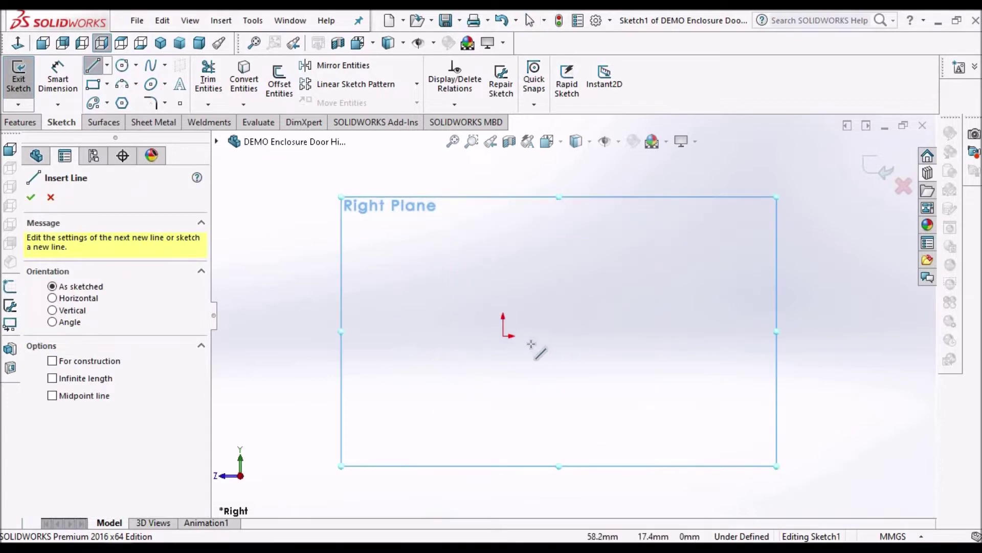
click(504, 335)
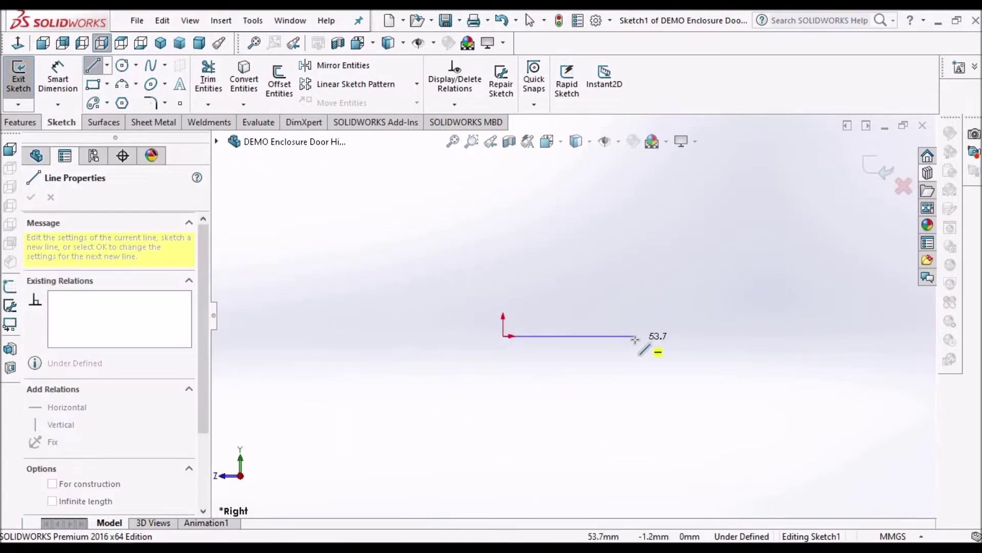
click(635, 335)
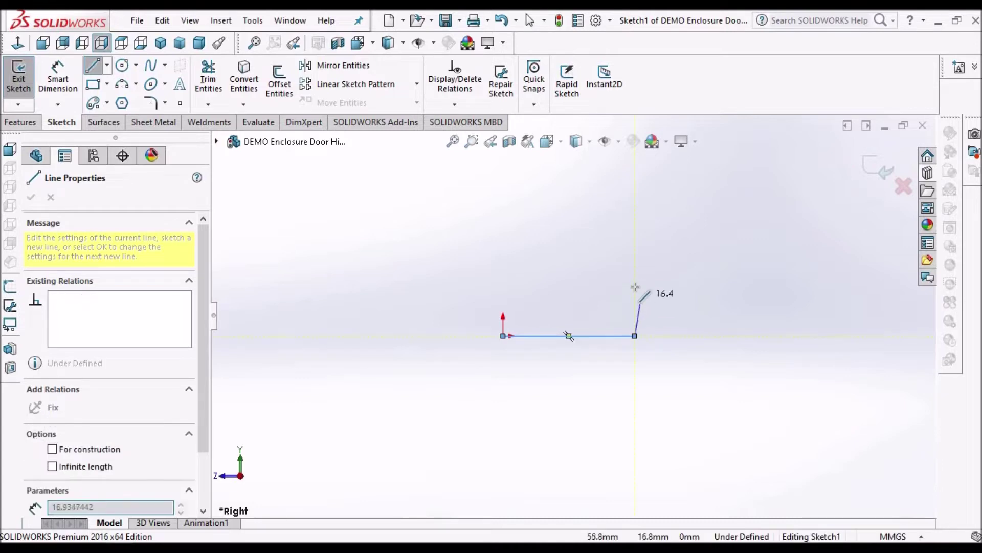
click(564, 252)
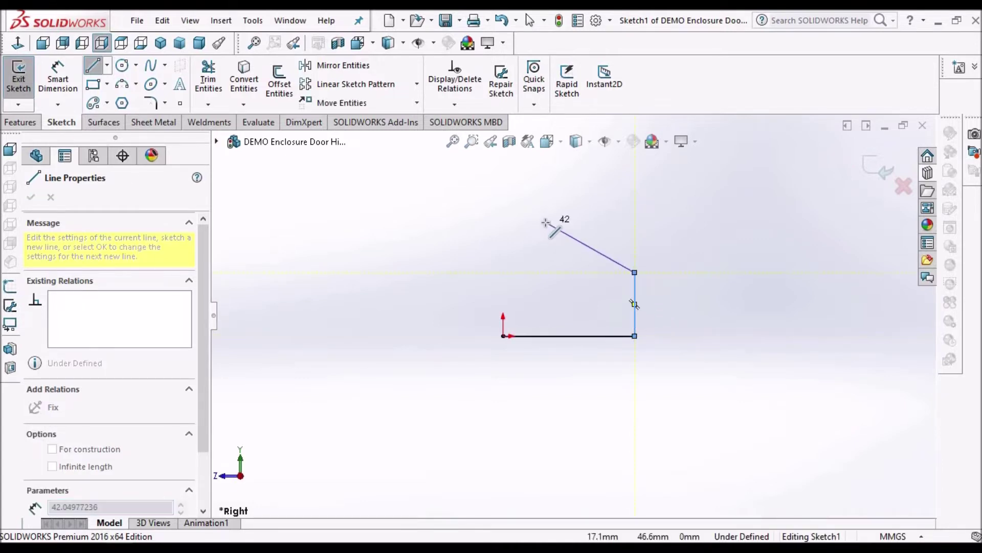
click(545, 222)
Step: End the line chain, leaving the three-segment open profile
right_click(471, 224)
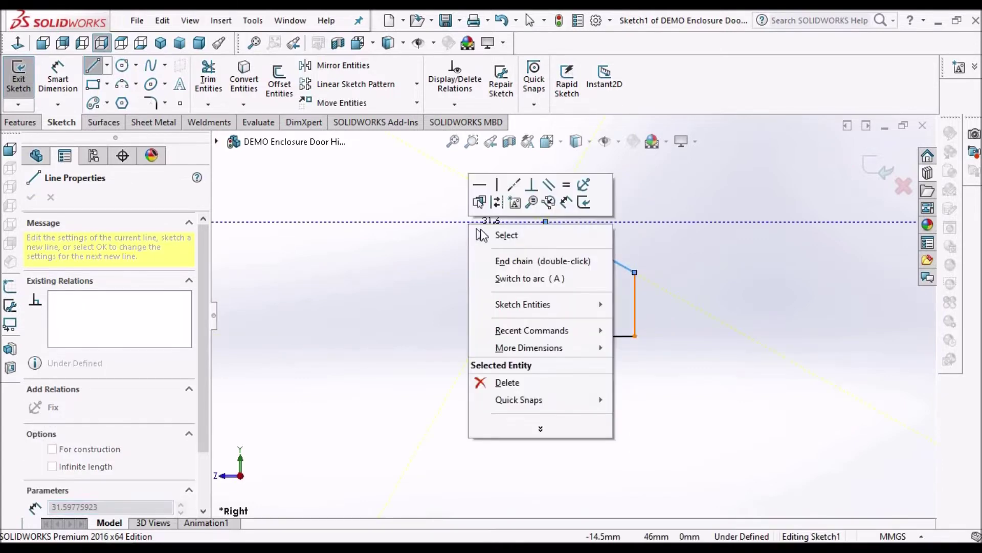
click(503, 259)
key(Escape)
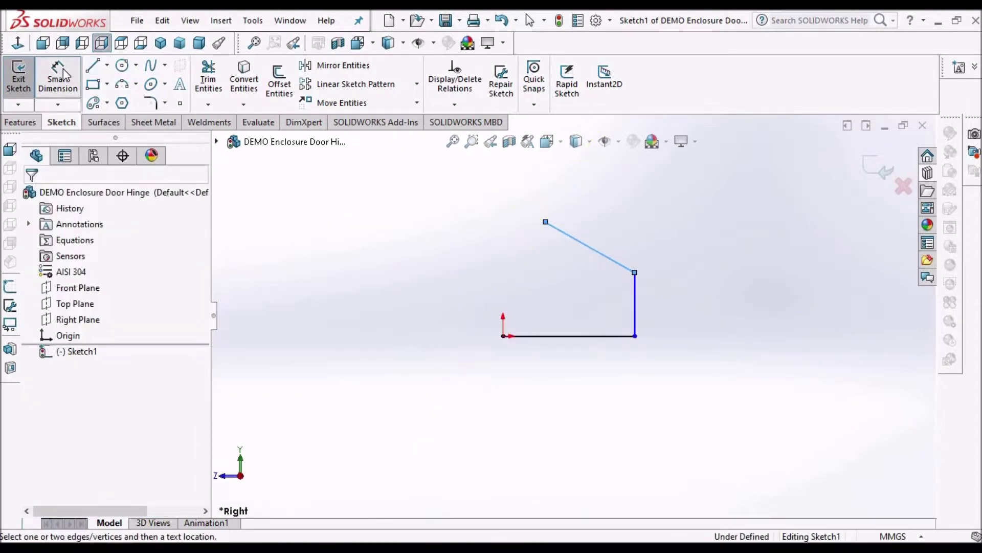
key(d)
Step: Dimension the base line to 12.7 mm and the profile height to 15.9 mm
click(567, 335)
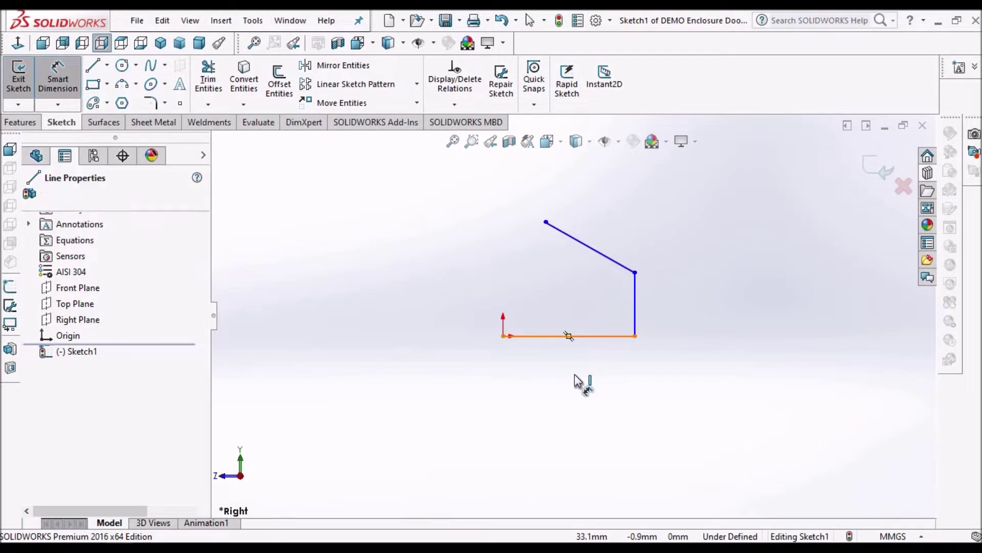
click(577, 382)
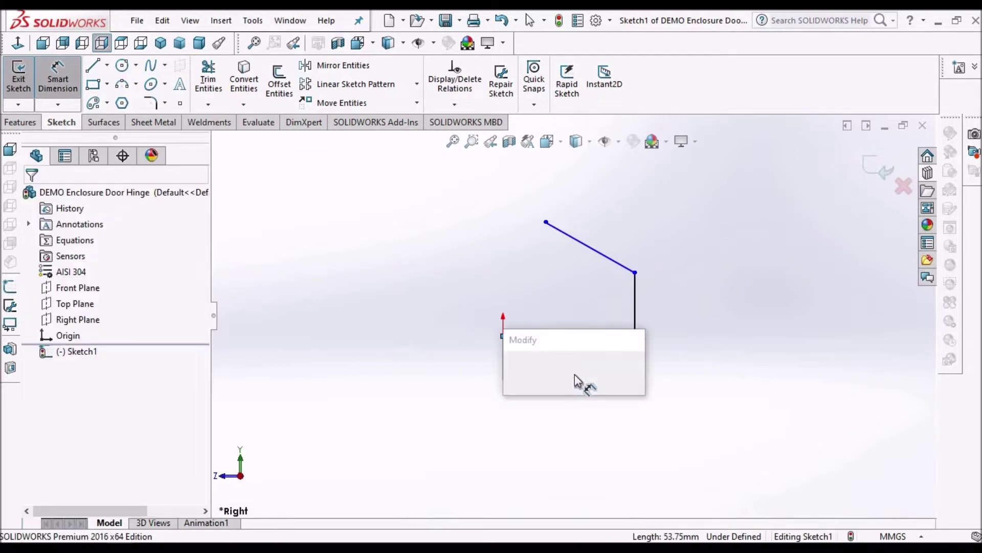
click(561, 188)
click(499, 354)
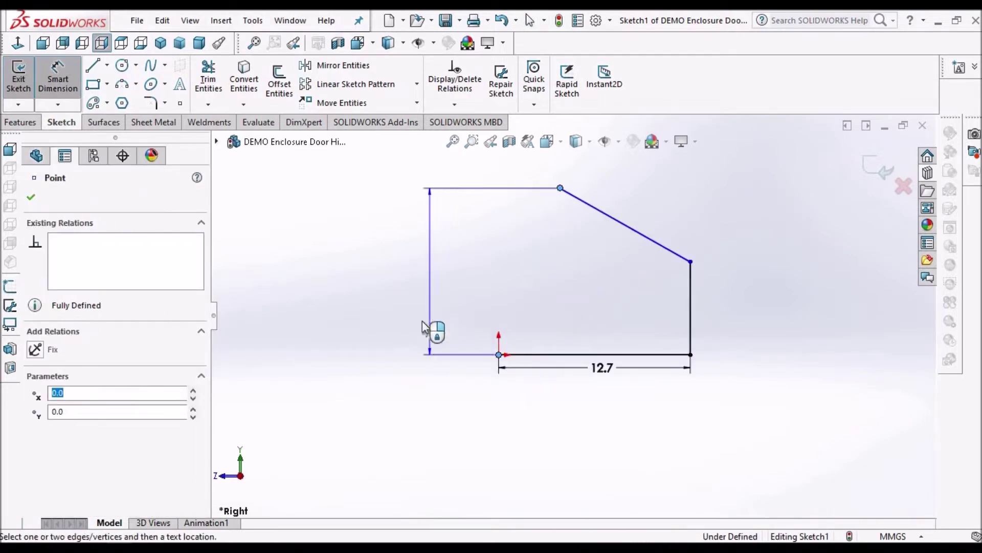
click(414, 284)
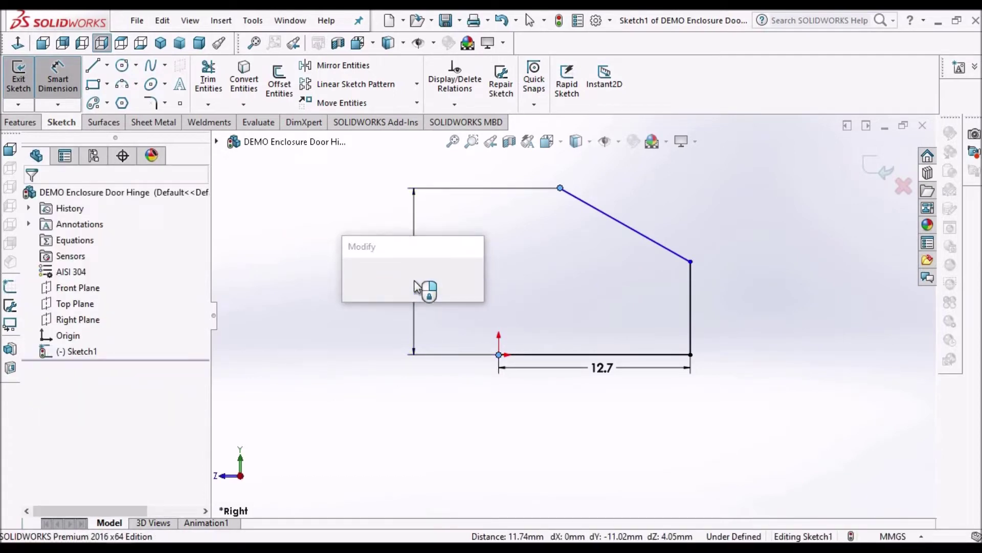
key(Return)
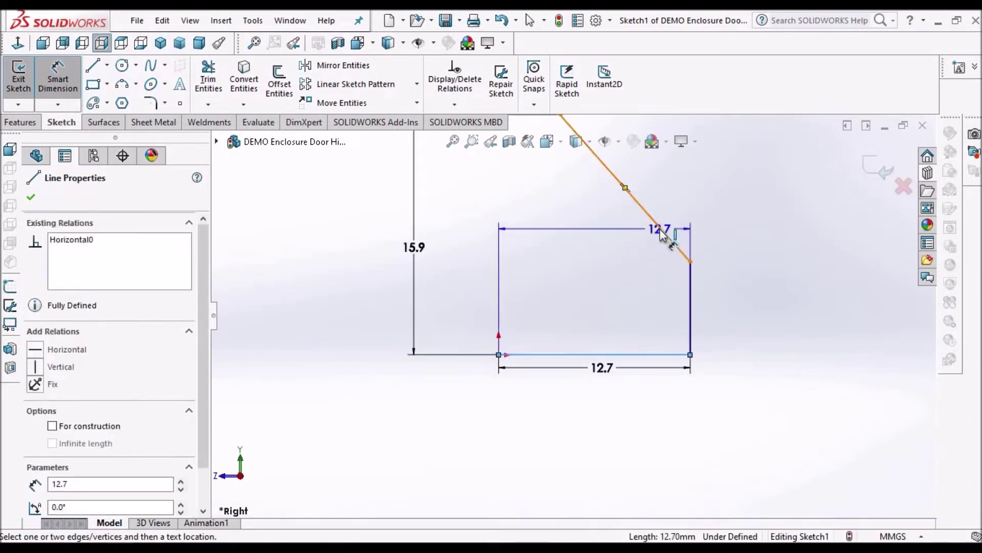
Step: Dimension the slanted line to 35° and 12.1 mm so the sketch is fully defined
click(666, 234)
click(602, 261)
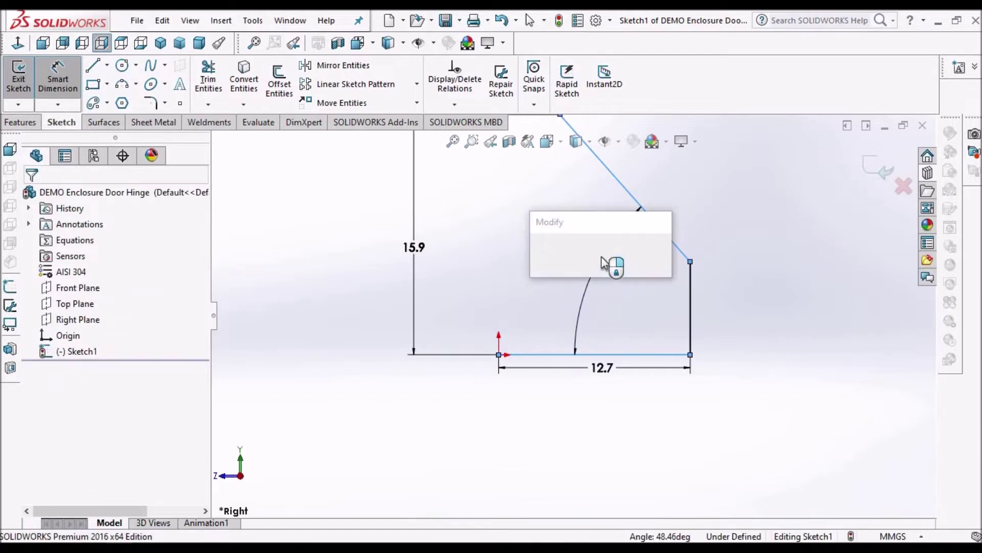
text(3)
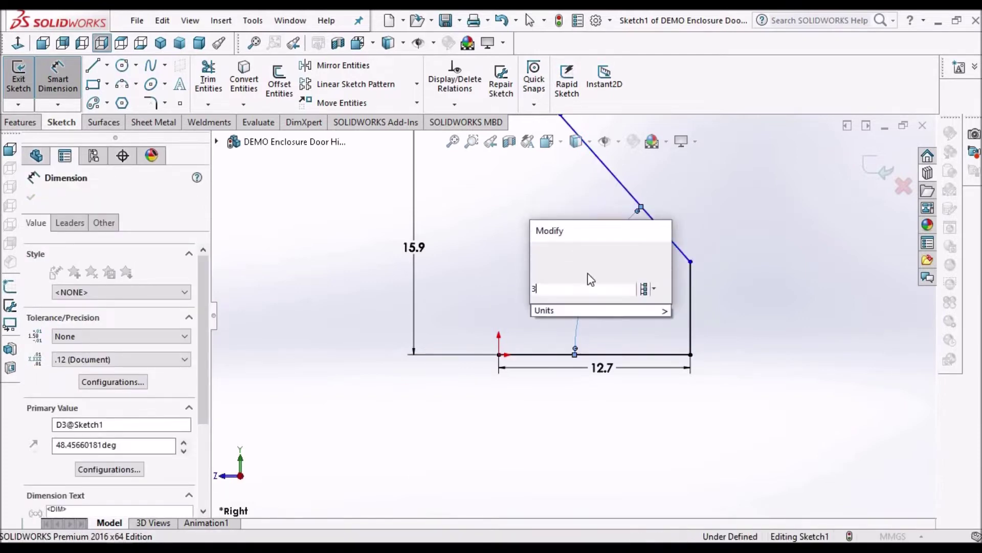
text(0)
key(Return)
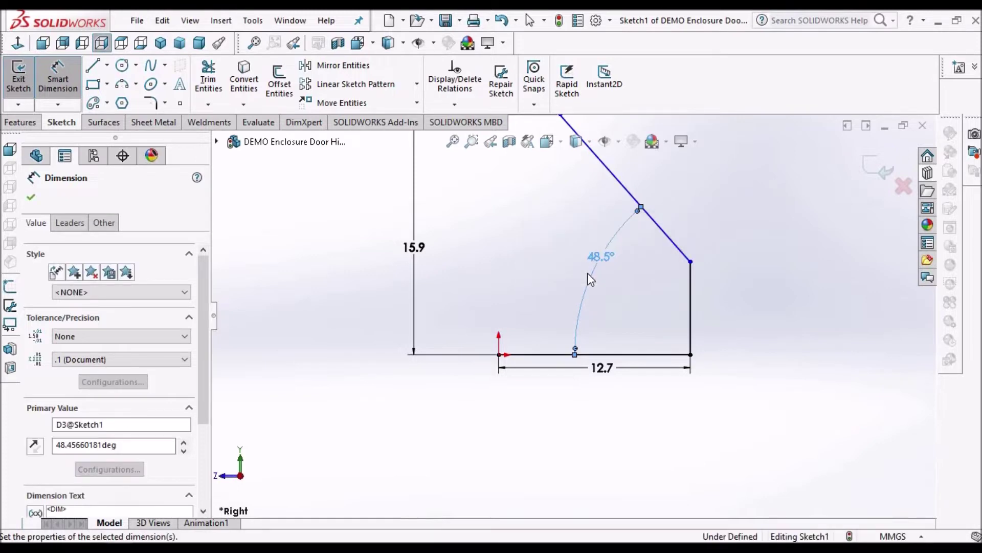
scroll(587, 278, up, 2)
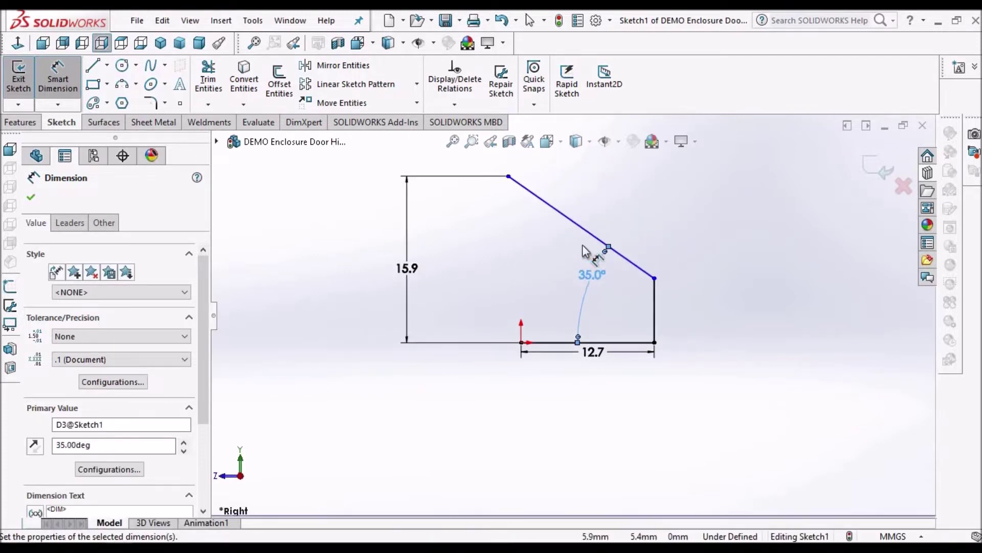
scroll(579, 230, down, 1)
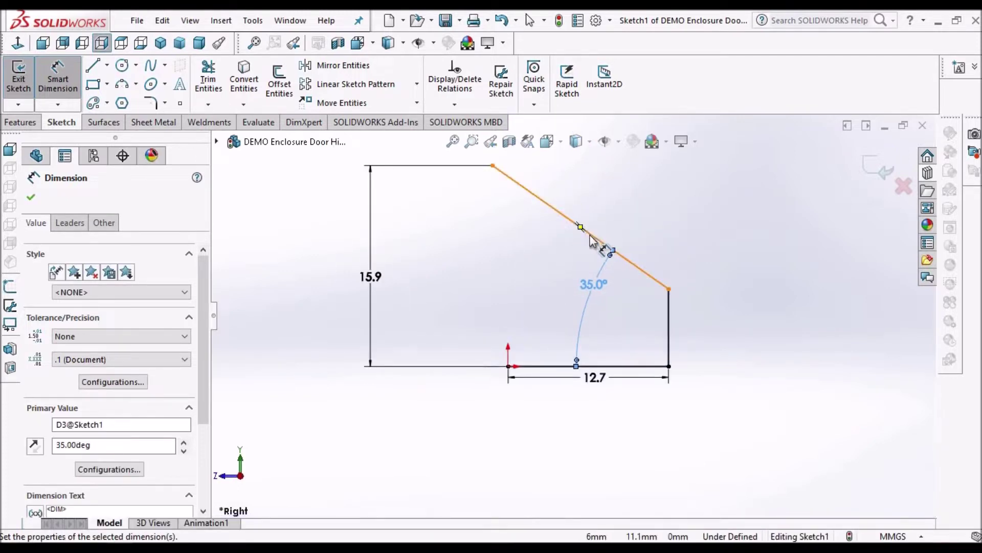
click(645, 204)
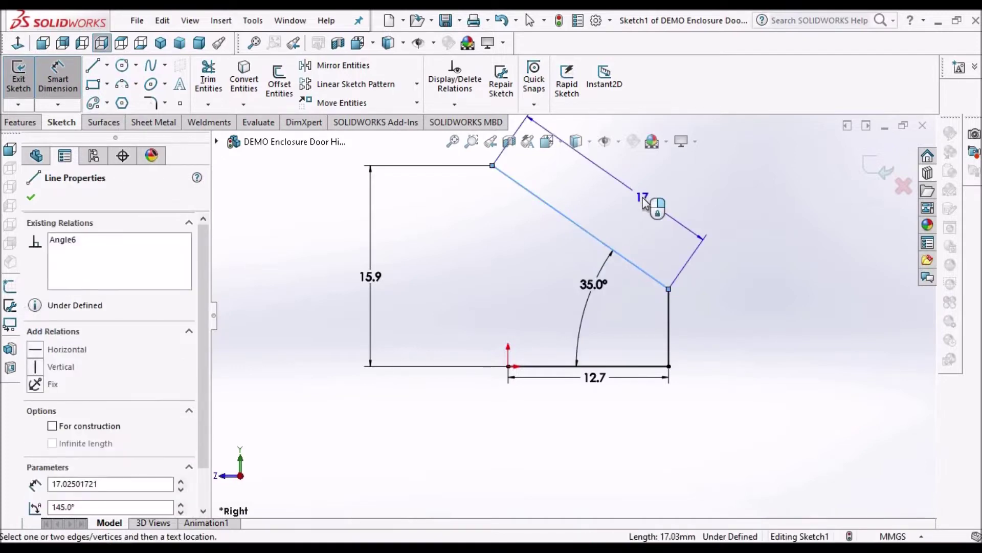
click(645, 204)
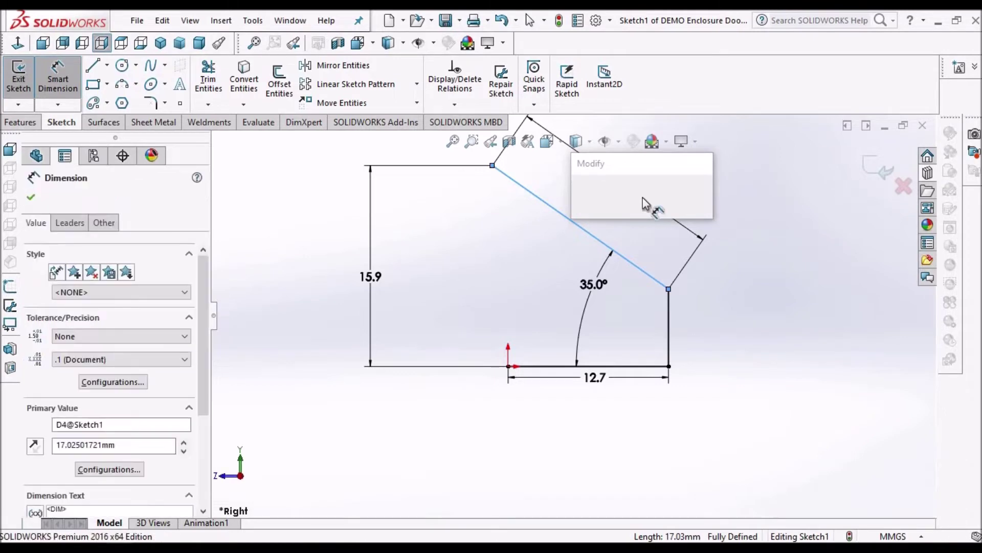
text(12.1)
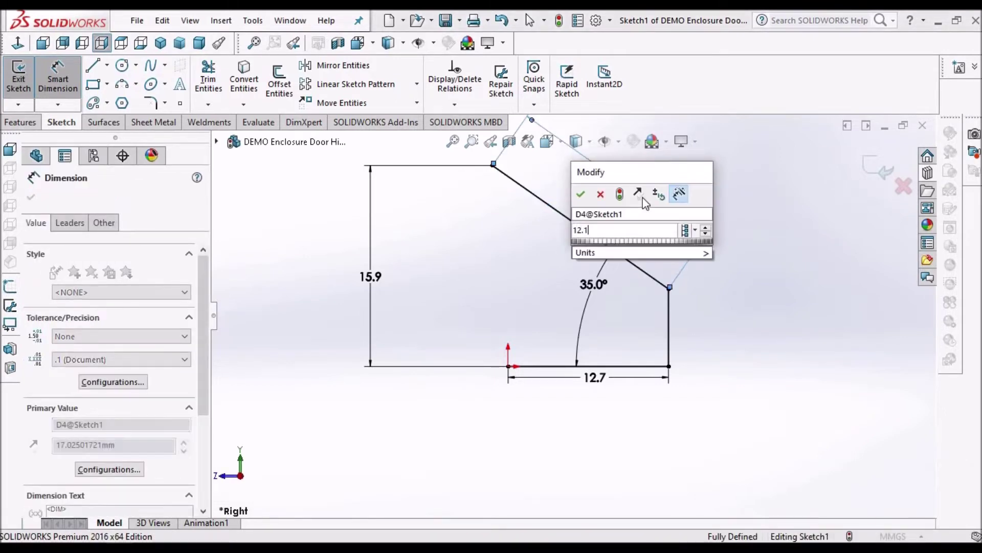
key(Escape)
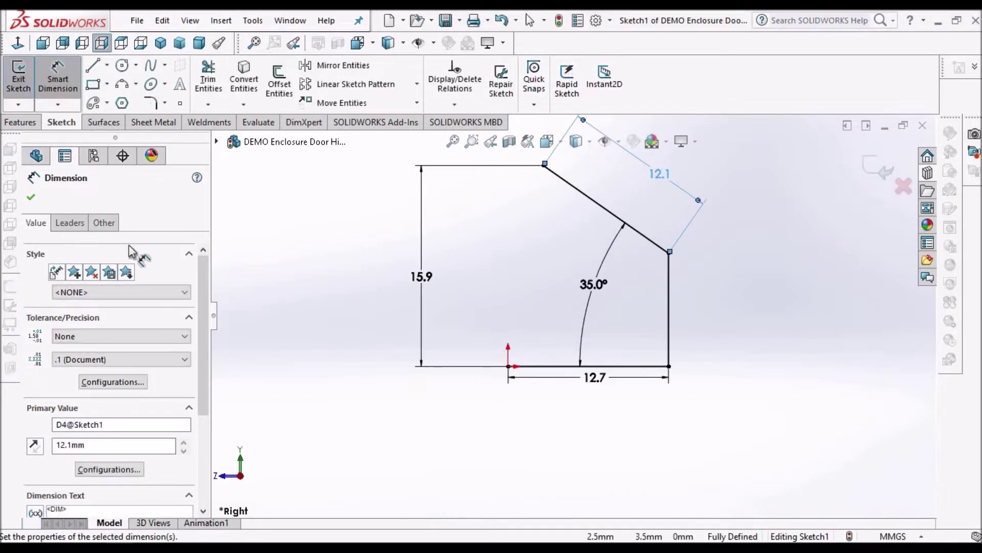
click(30, 200)
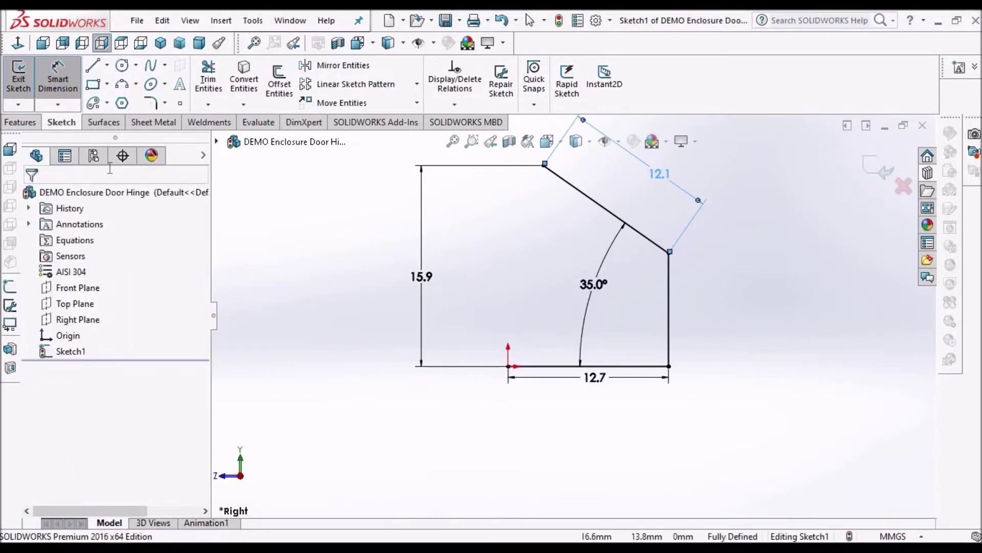
Step: Start a Base Flange with the 2 mm thickness reversed to the inside of the profile
click(157, 125)
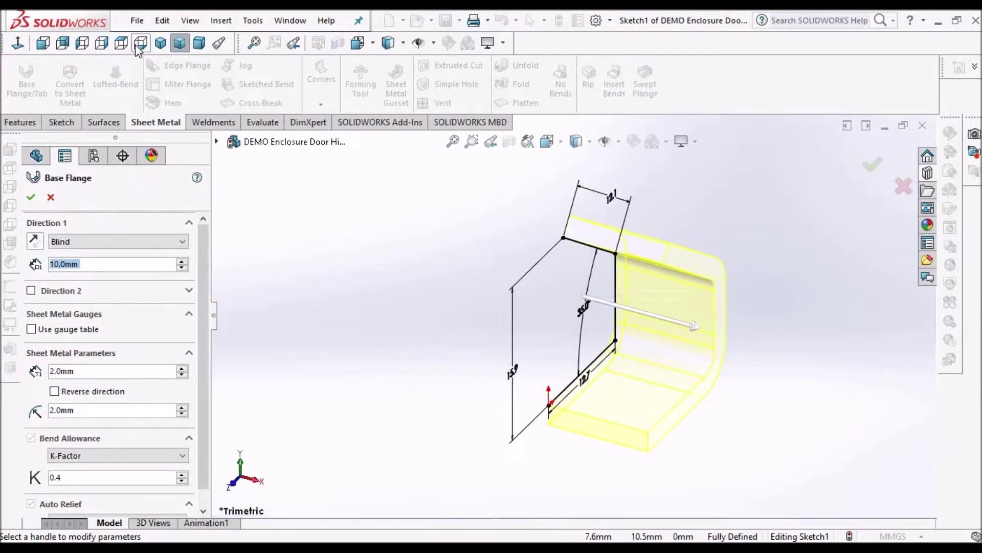
click(103, 43)
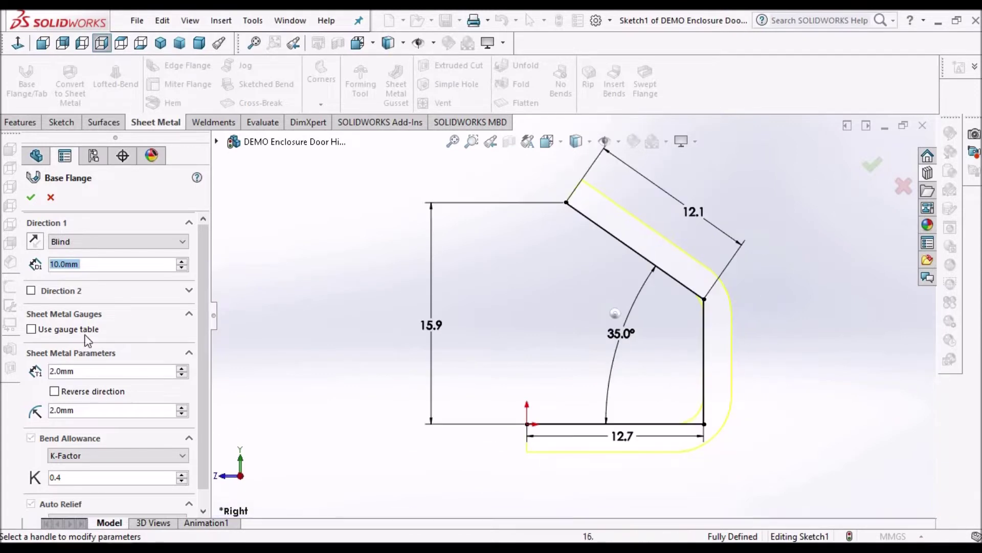
scroll(637, 261, down, 2)
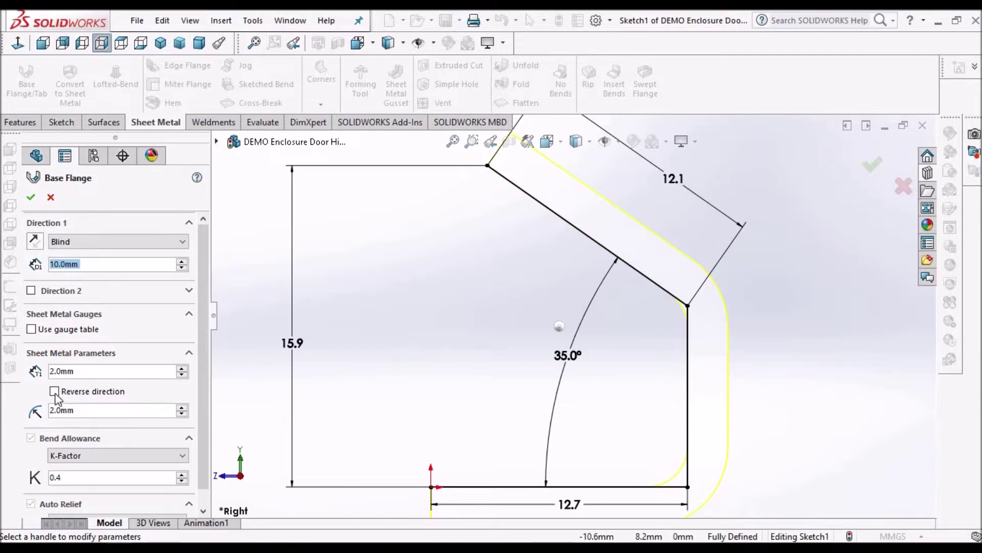
click(53, 391)
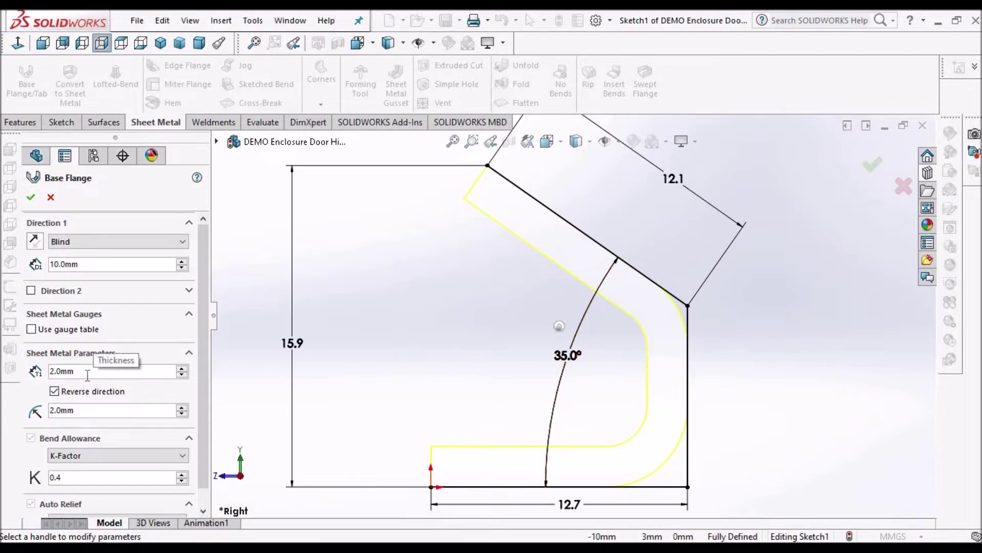
click(87, 372)
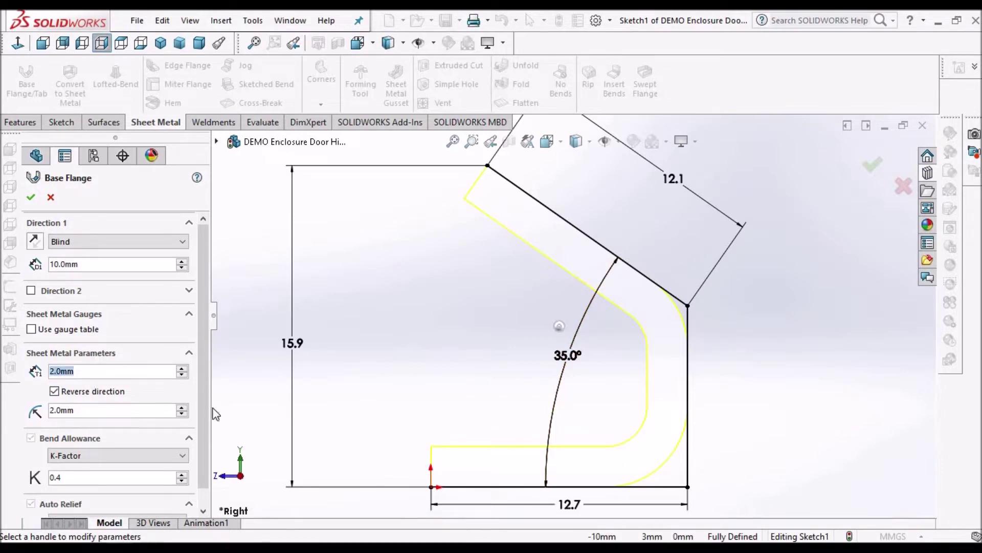
scroll(201, 384, down, 1)
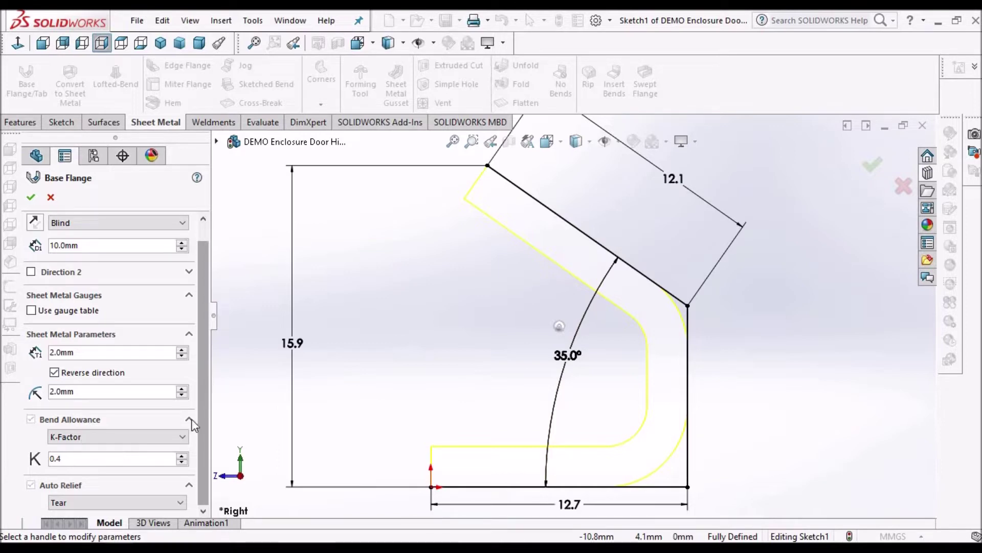
scroll(199, 413, up, 1)
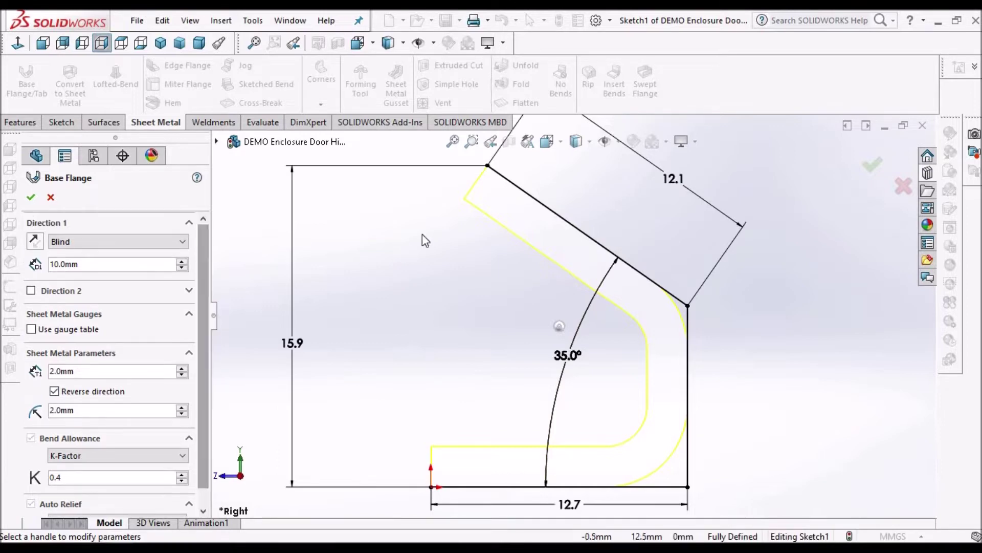
scroll(555, 256, up, 2)
Step: Extrude the flange Mid Plane to 52 mm and create Base-Flange1
key(ctrl+7)
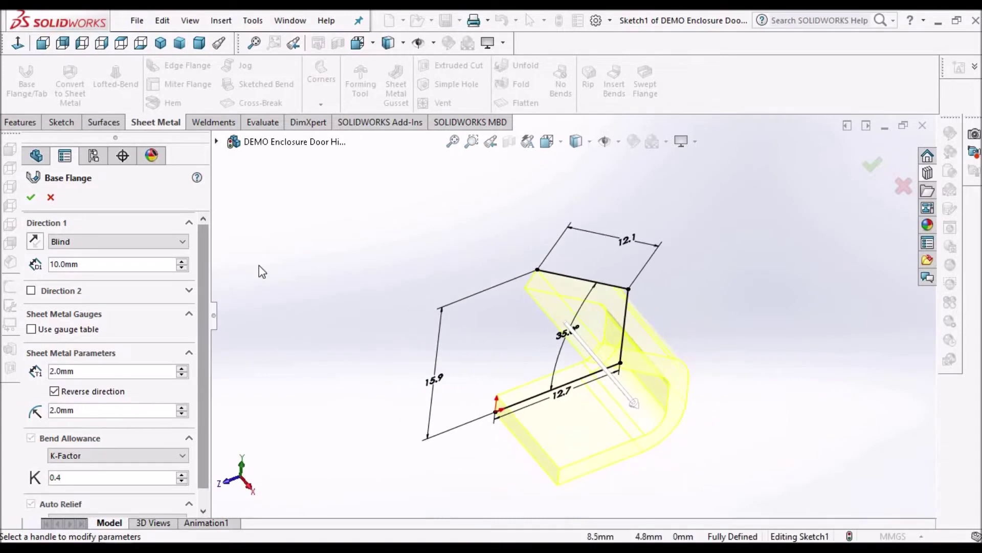
click(182, 243)
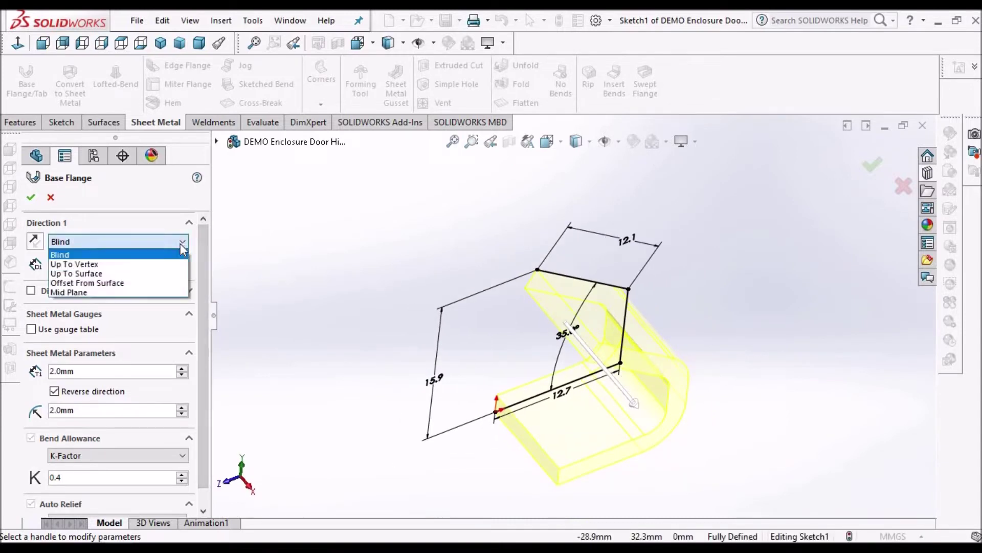
click(133, 292)
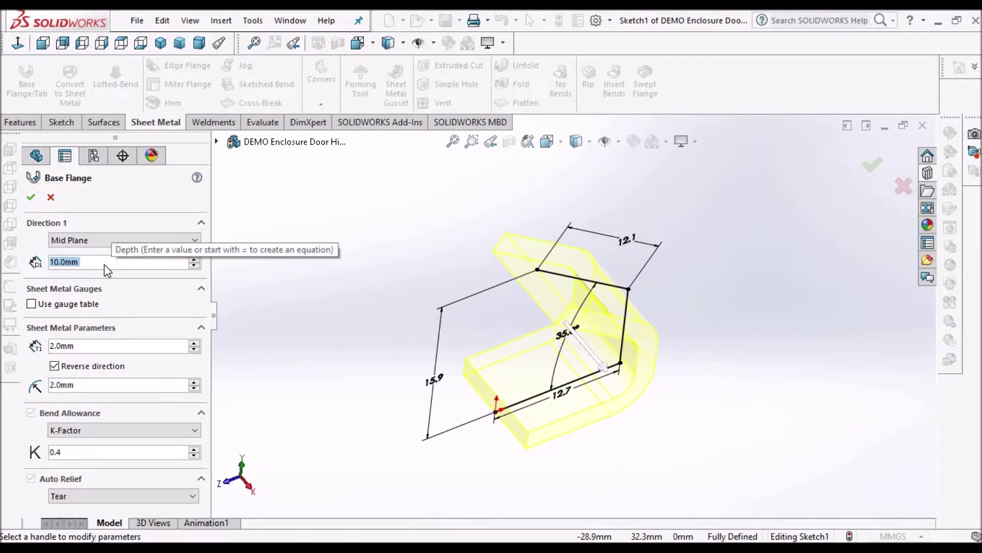
text(52)
key(Return)
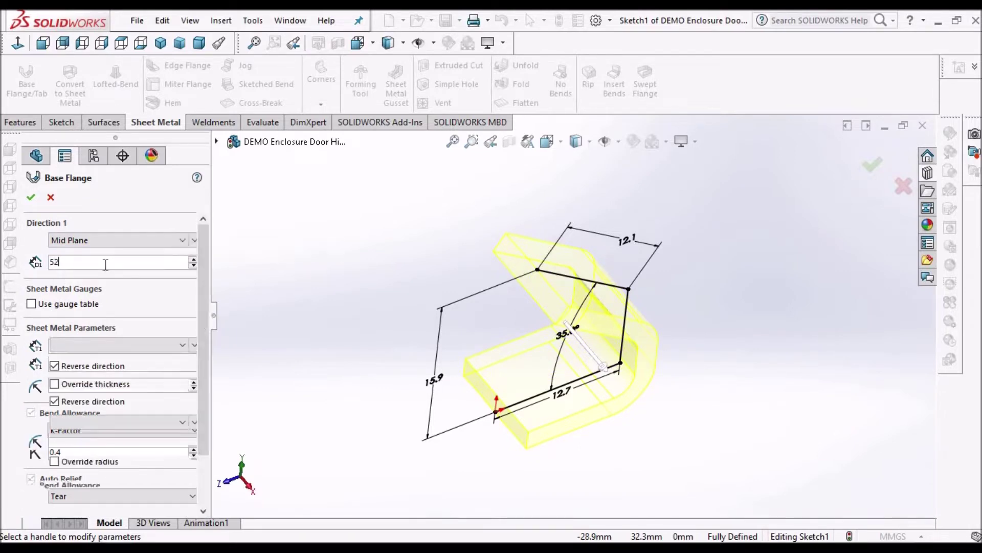
scroll(581, 306, up, 2)
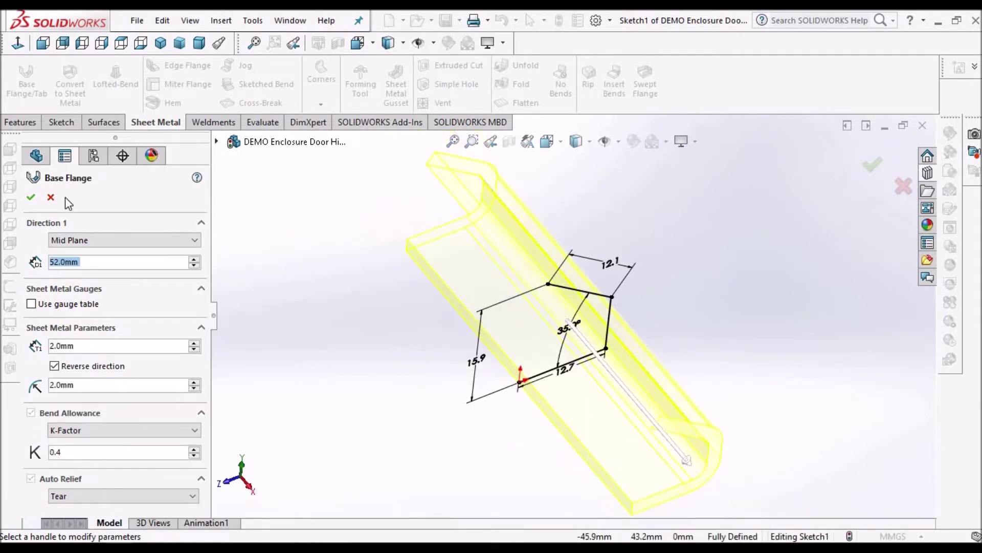
click(31, 201)
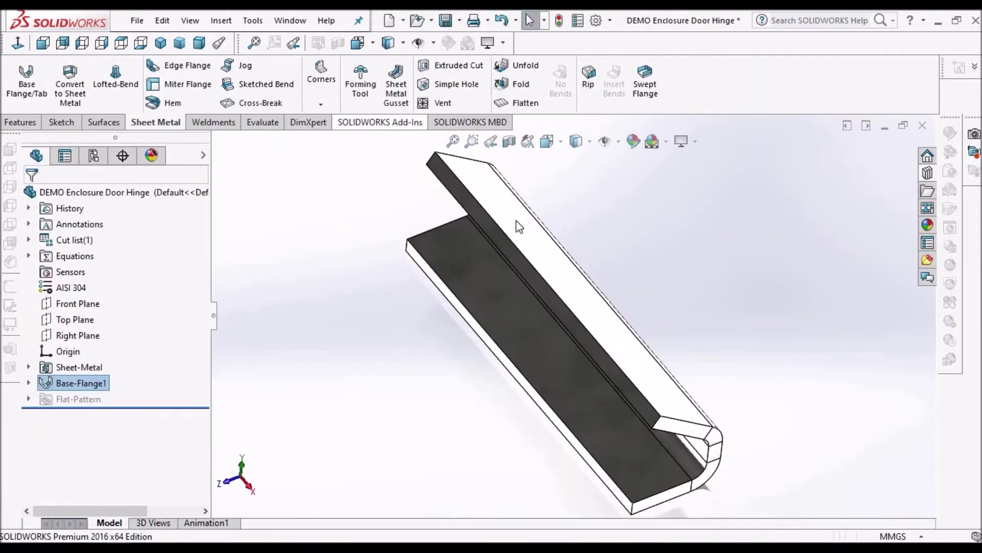
Step: Inspect the flange in Dimetric, Right and oblique views, then start a Hem aimed at the slanted leg's edge
click(199, 42)
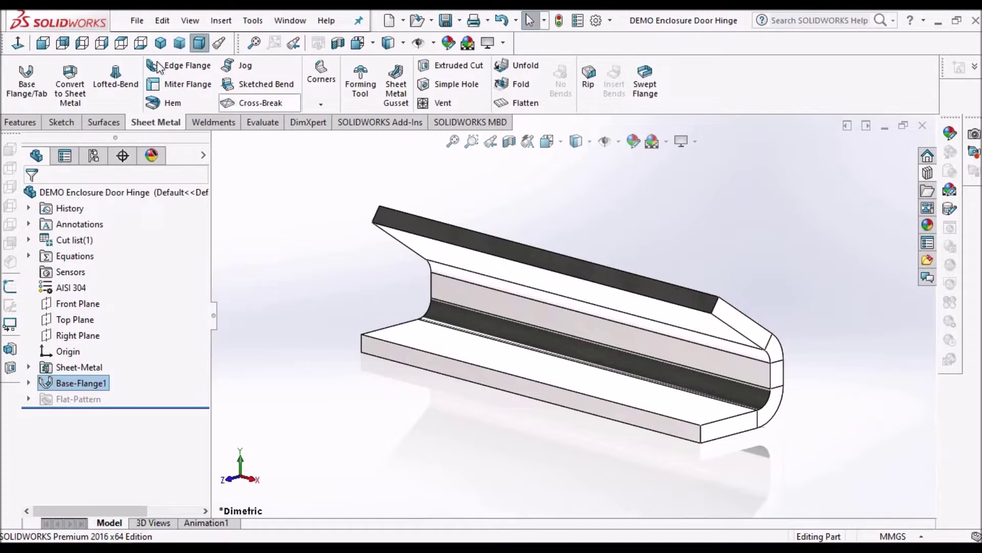
click(102, 42)
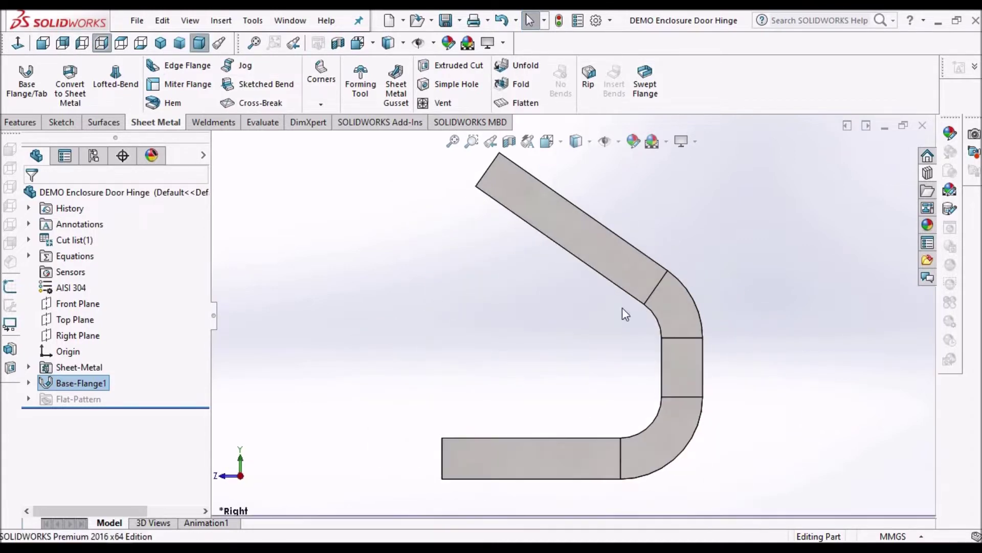
middle_drag(626, 278, 699, 319)
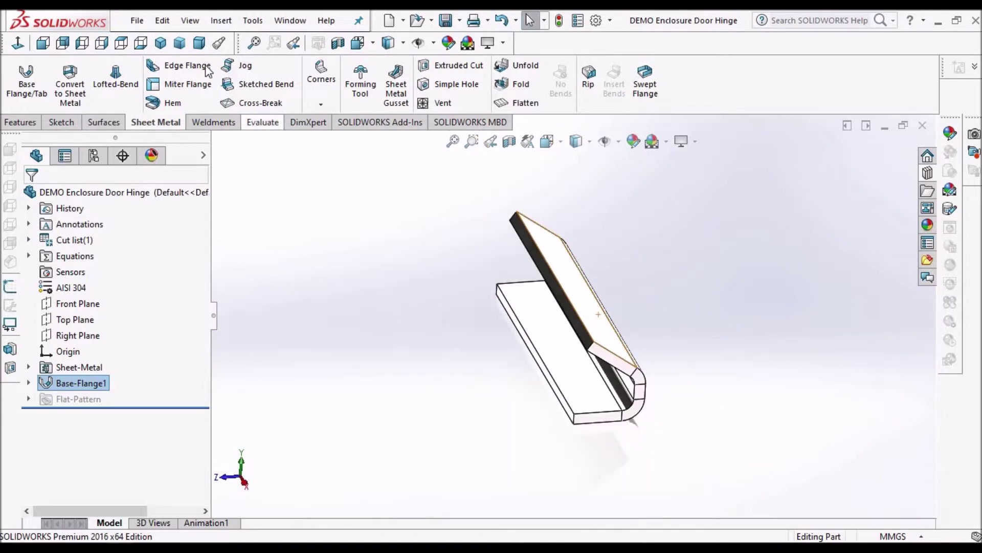
click(175, 106)
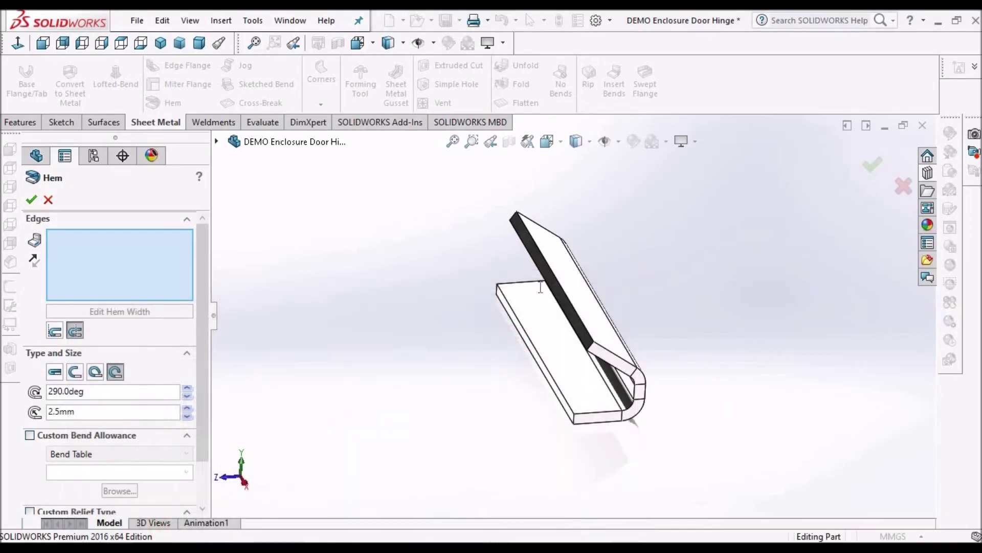
mouse_move(530, 288)
middle_down()
mouse_move(588, 318)
mouse_move(653, 274)
middle_up()
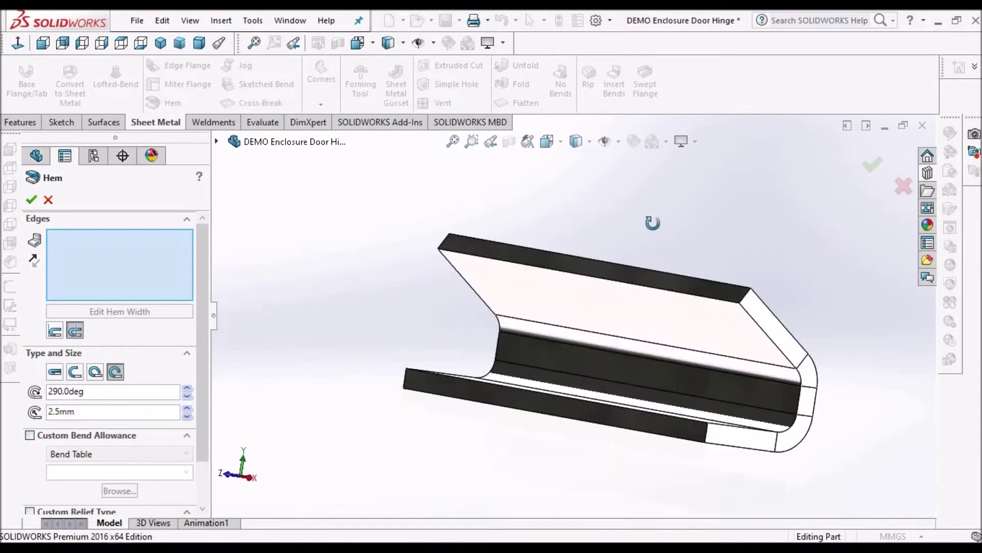
Step: Hem the slanted leg's top edge as a 290° rolled hem of 2.5 mm radius
click(649, 278)
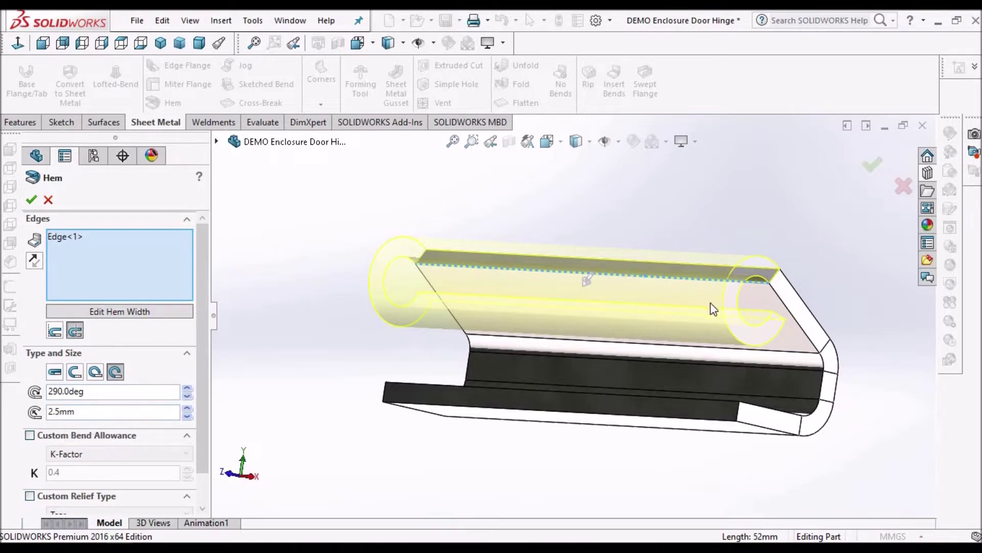
click(102, 43)
scroll(519, 213, down, 1)
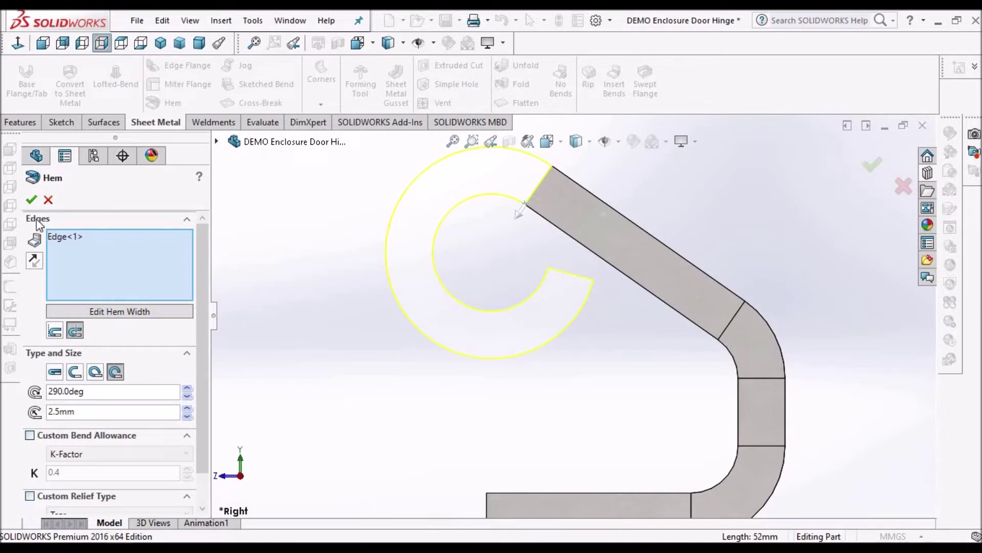
click(36, 200)
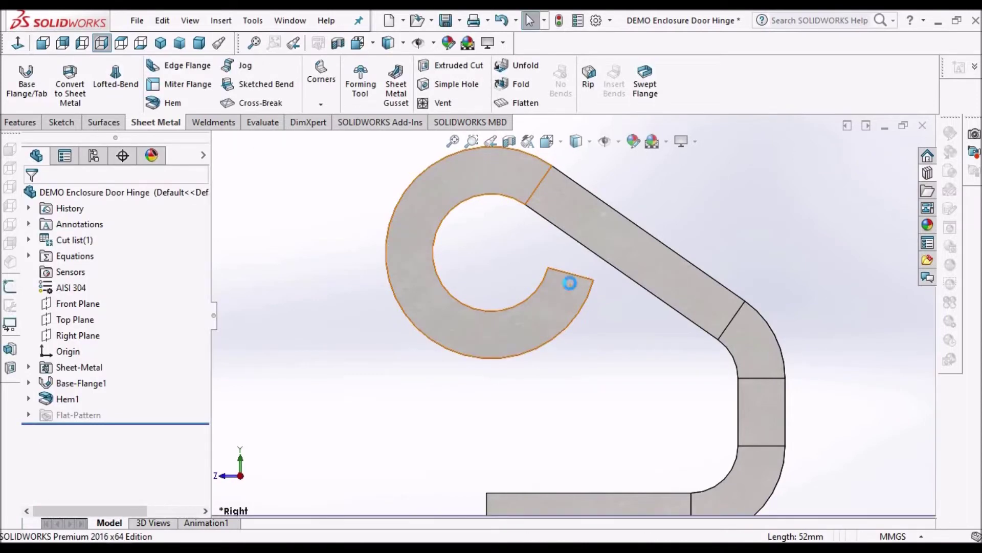
scroll(571, 294, up, 2)
Step: Save the hinge part and start the Unfold command
middle_drag(578, 299, 599, 315)
scroll(600, 316, up, 3)
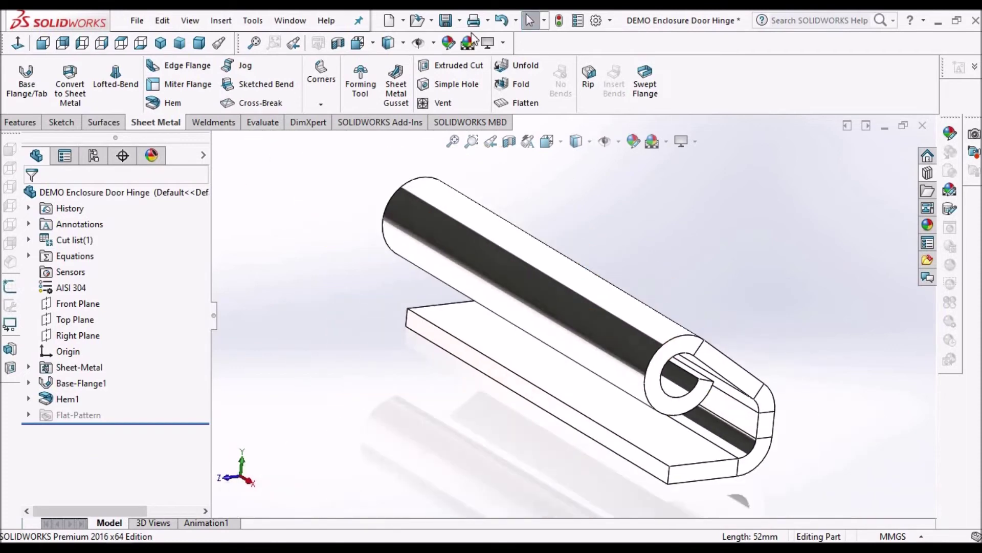
click(446, 21)
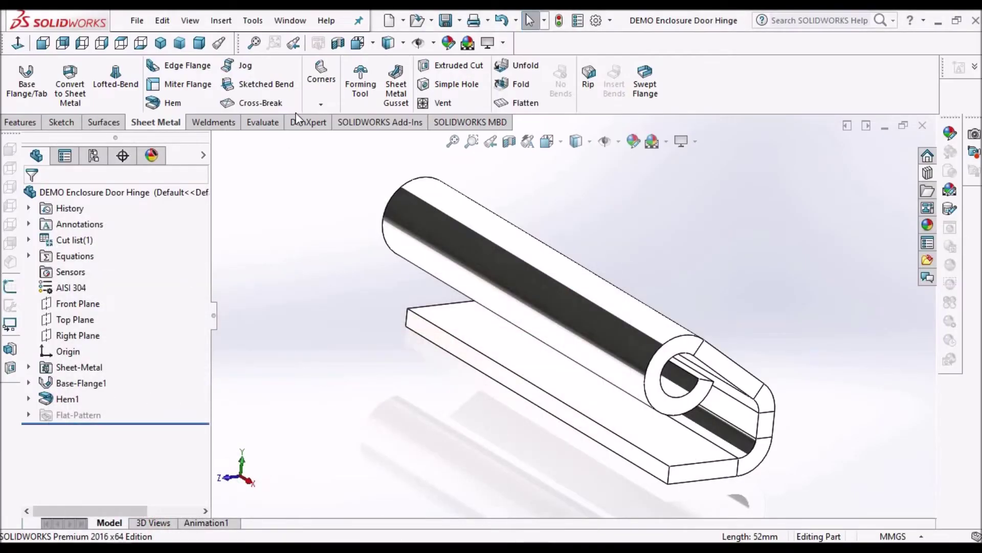
click(527, 70)
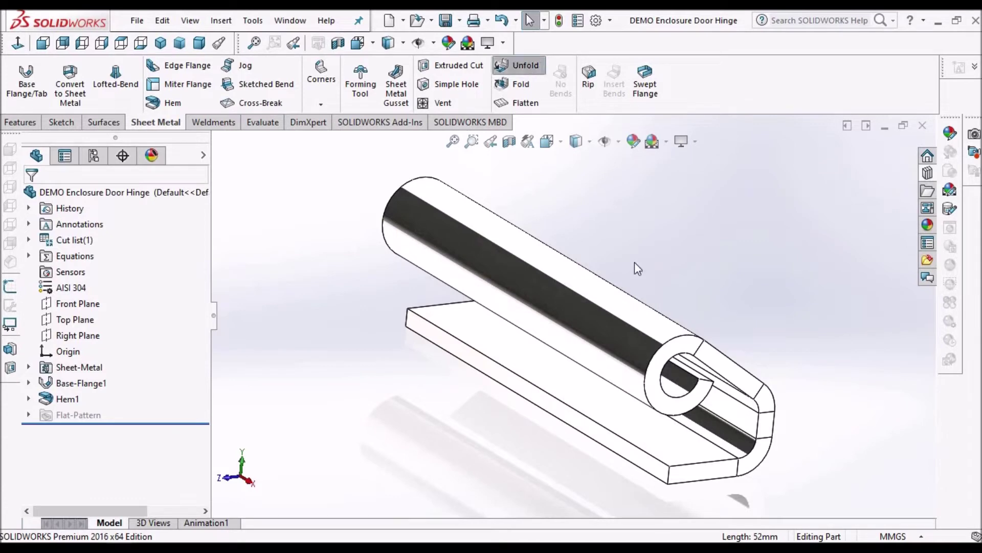
Step: Unfold all three bends about the fixed base face and view the flat sheet normal to its face
click(575, 388)
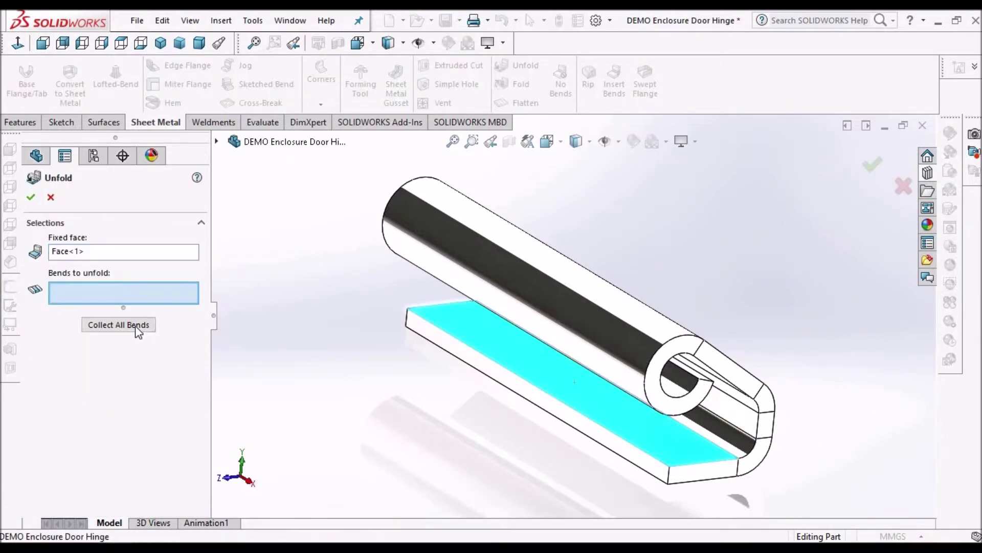
click(113, 328)
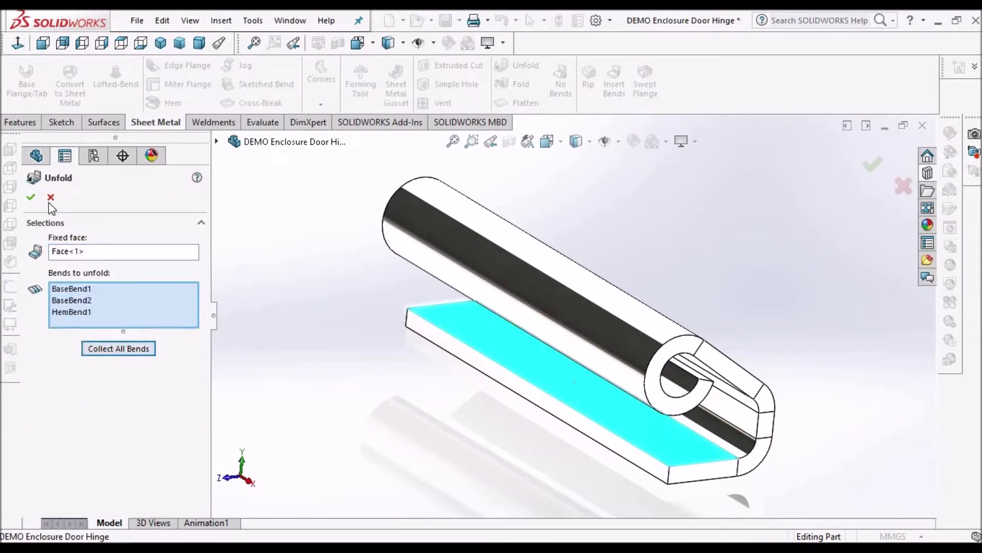
click(33, 198)
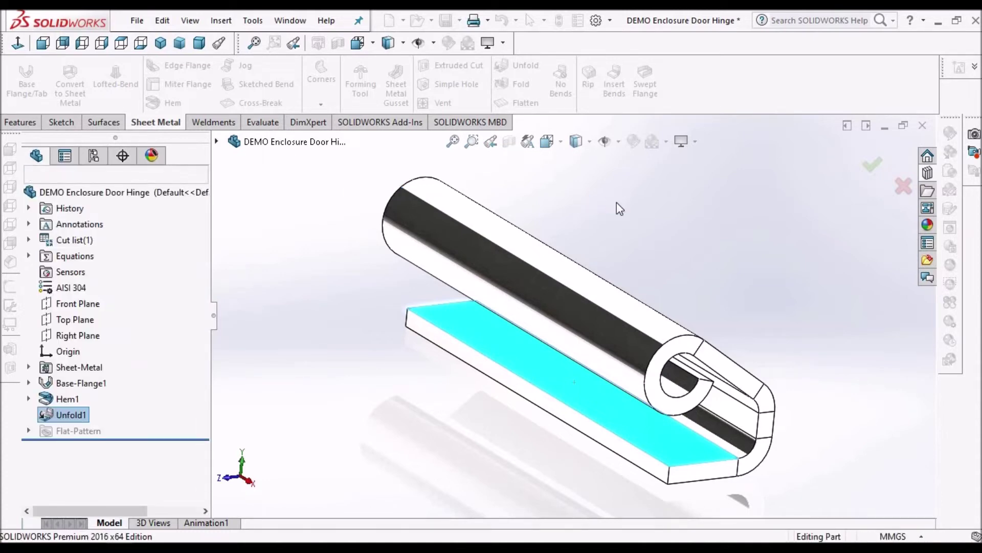
click(774, 334)
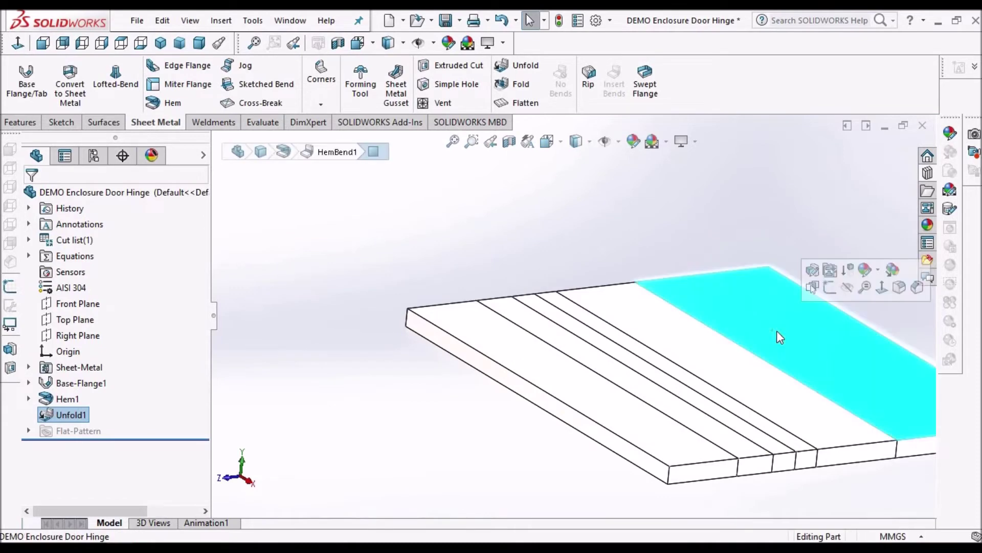
click(18, 45)
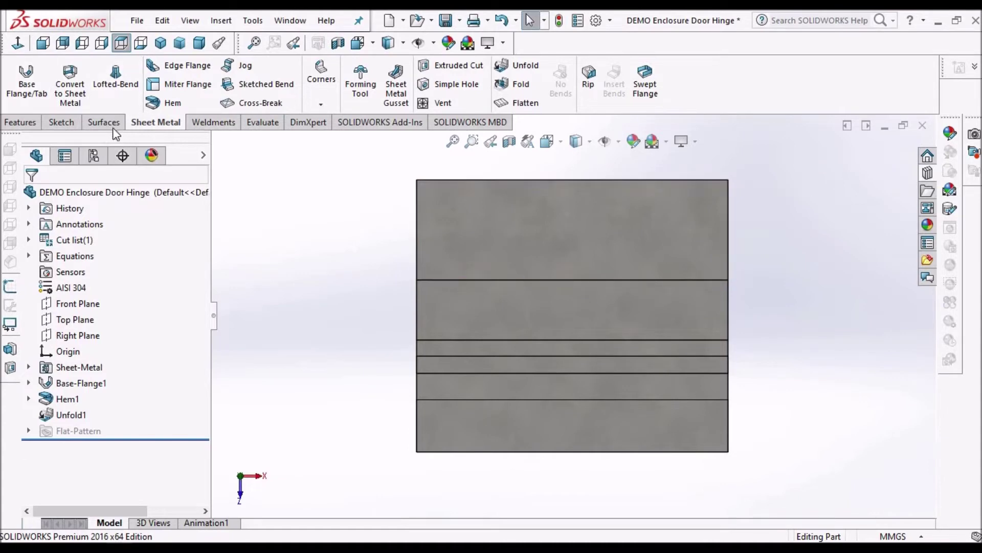
Step: Sketch a corner rectangle from the flat sheet's top-right corner partway down the sheet
click(530, 240)
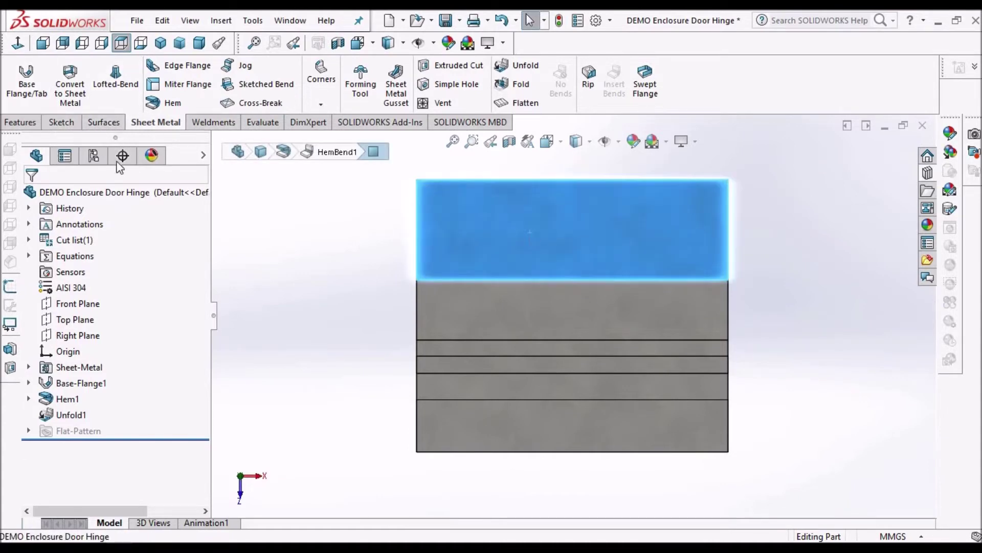
click(61, 123)
click(16, 77)
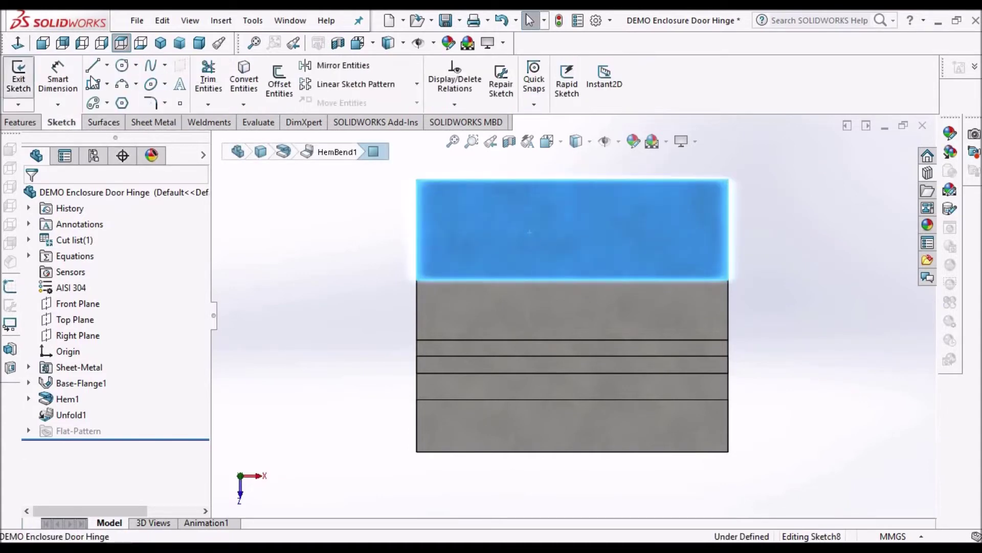
click(729, 182)
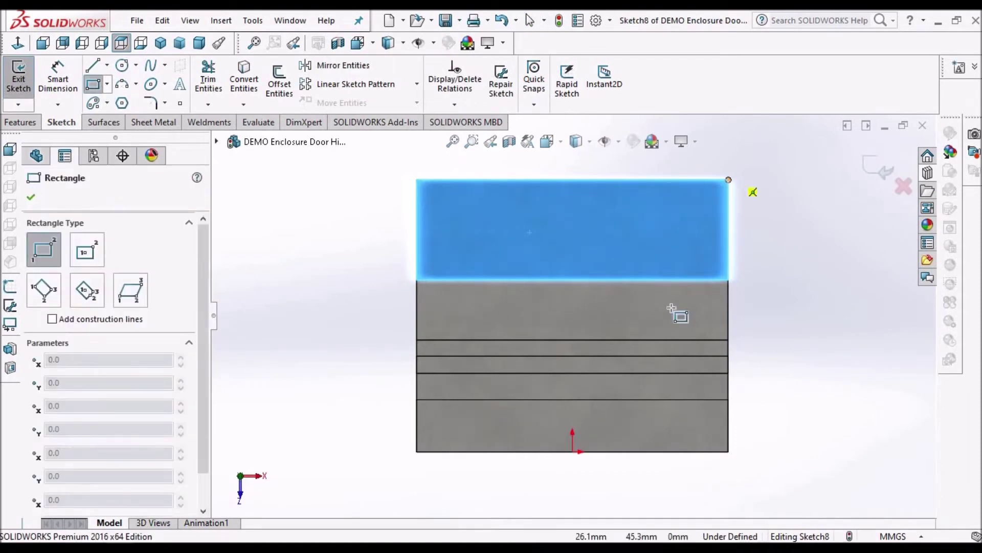
click(640, 304)
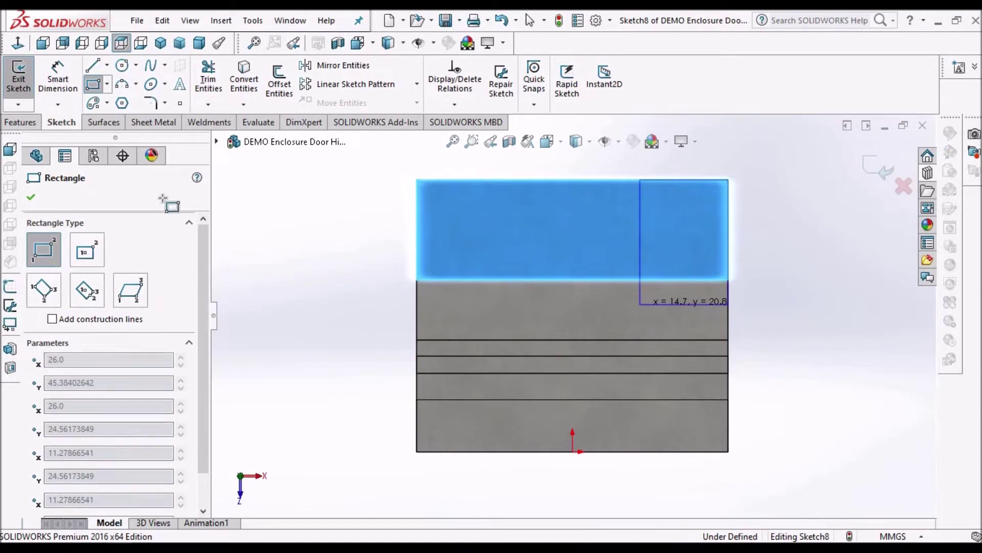
right_click(277, 223)
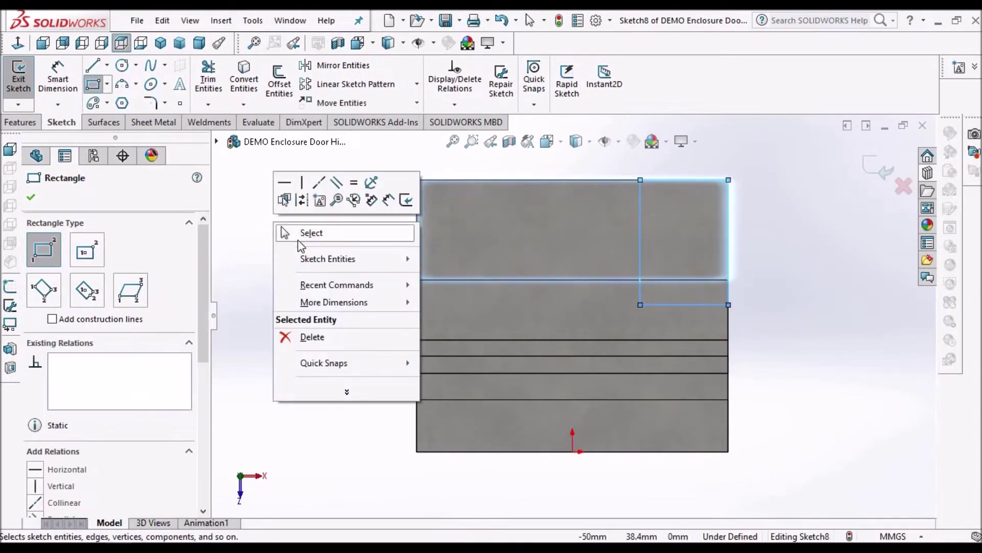
click(300, 233)
Step: Dimension the rectangle 25 mm tall and 12 mm wide
click(218, 152)
click(58, 76)
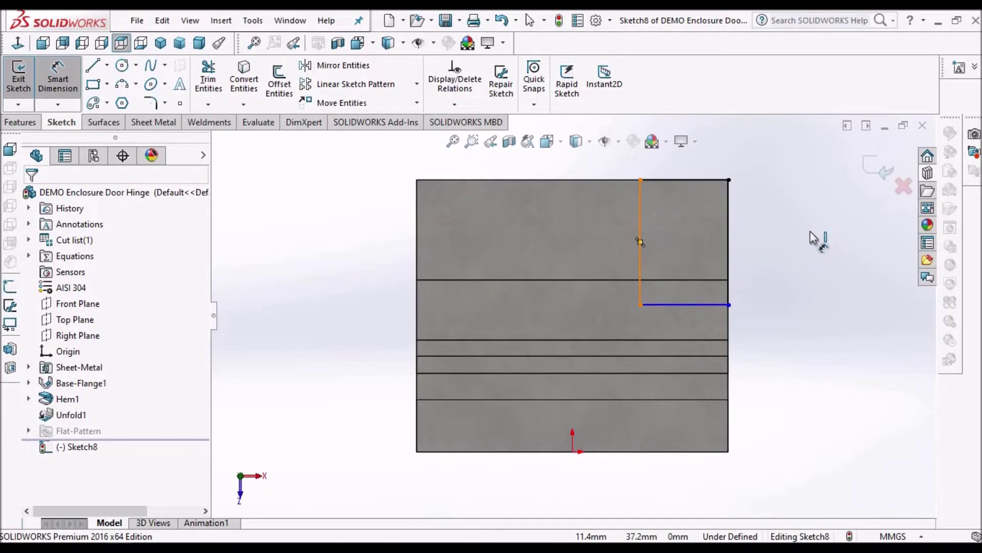
click(640, 242)
click(798, 239)
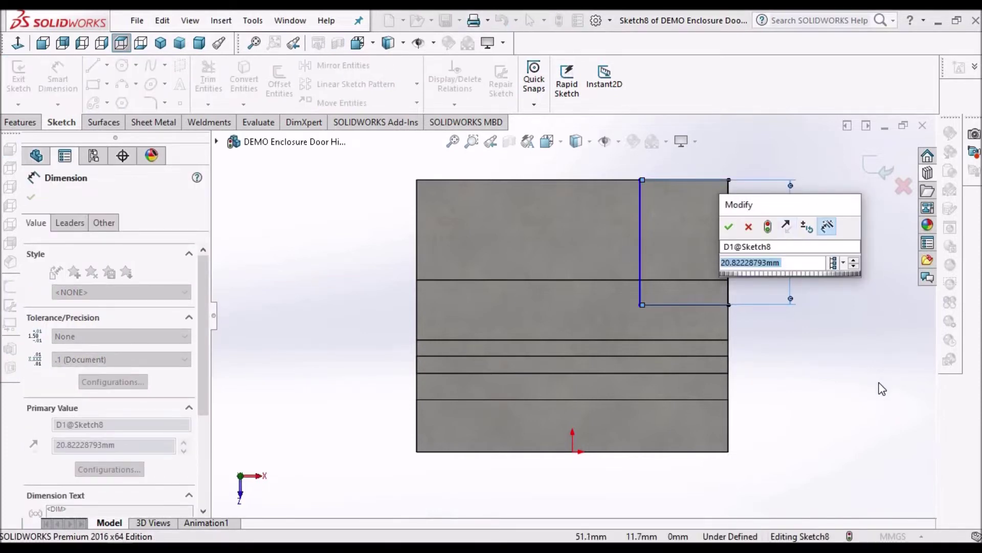
text(20.8)
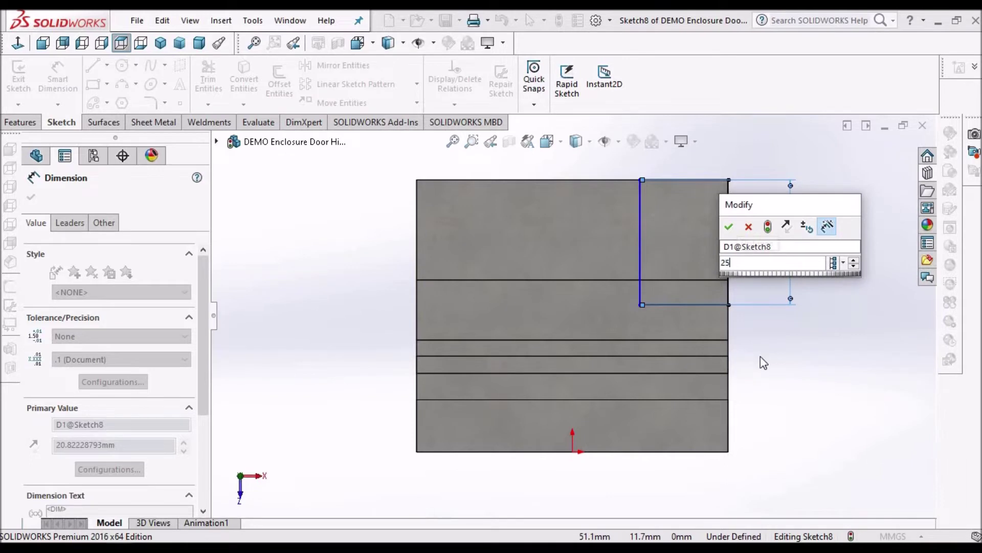
key(Return)
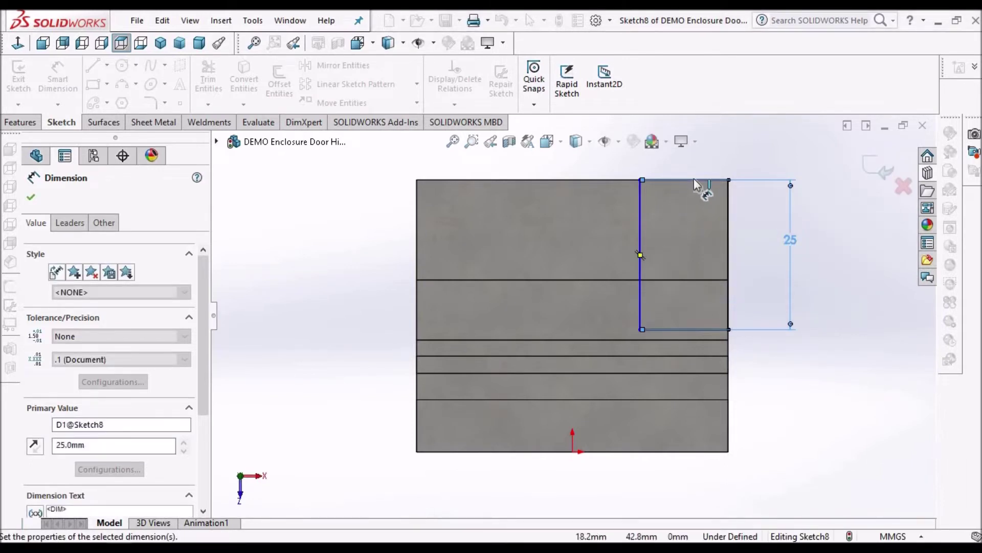
click(685, 330)
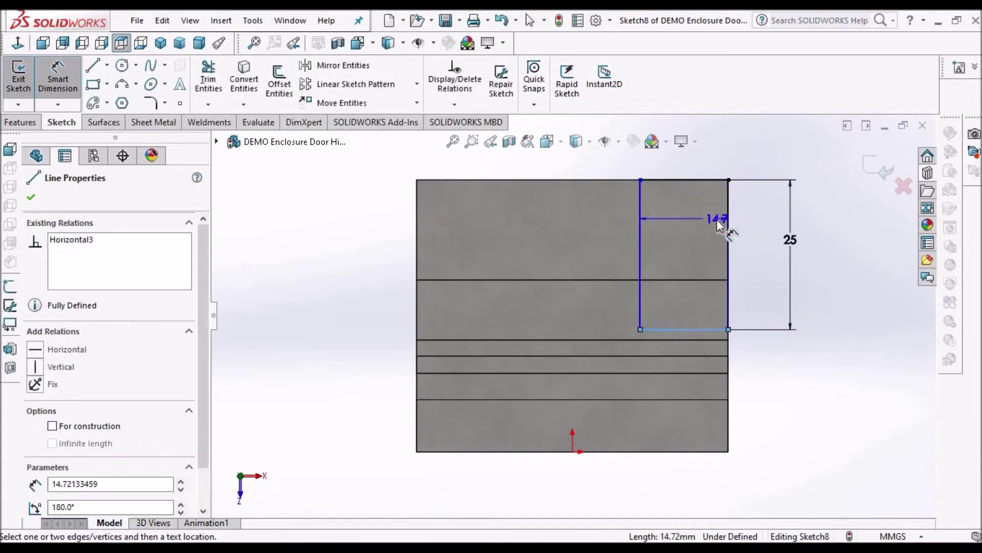
key(f)
click(643, 200)
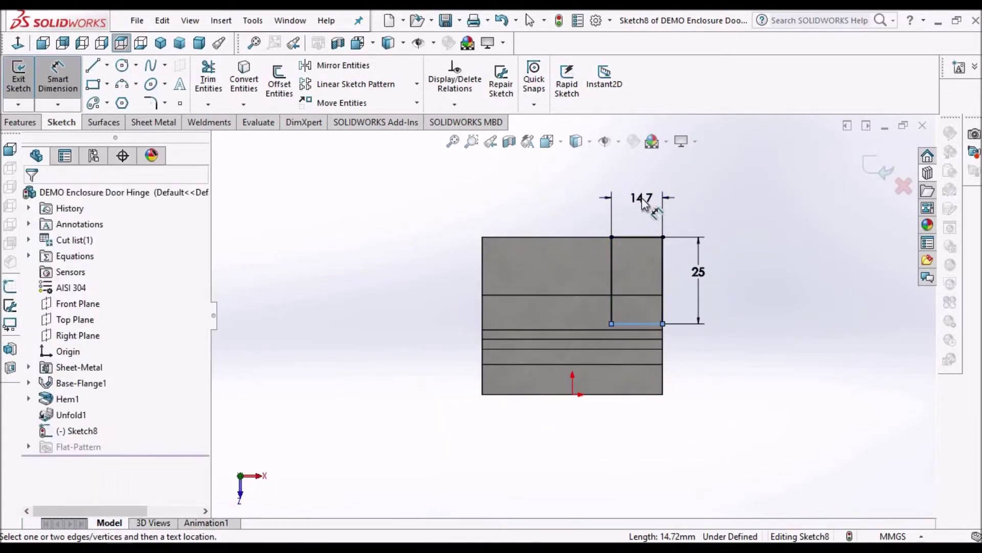
click(643, 202)
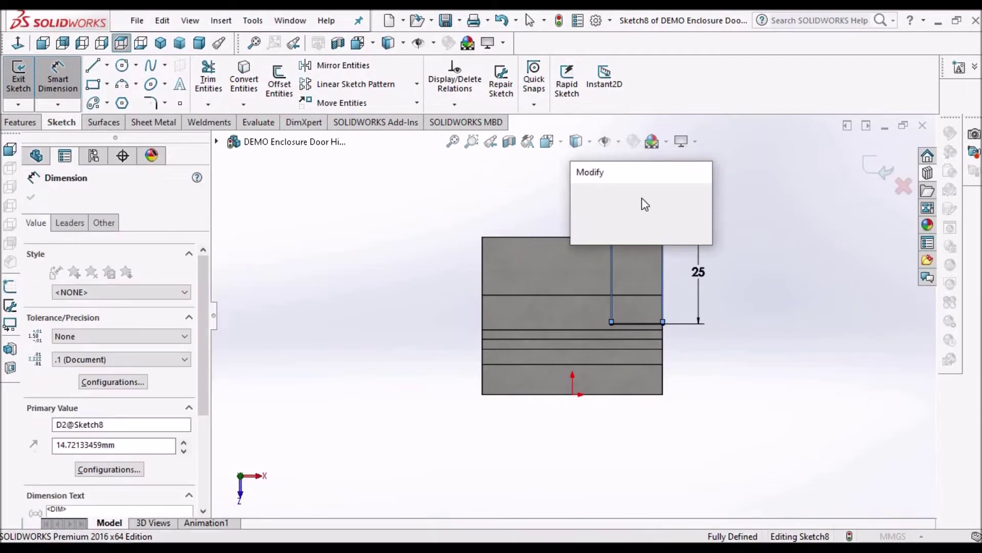
text(12)
key(Return)
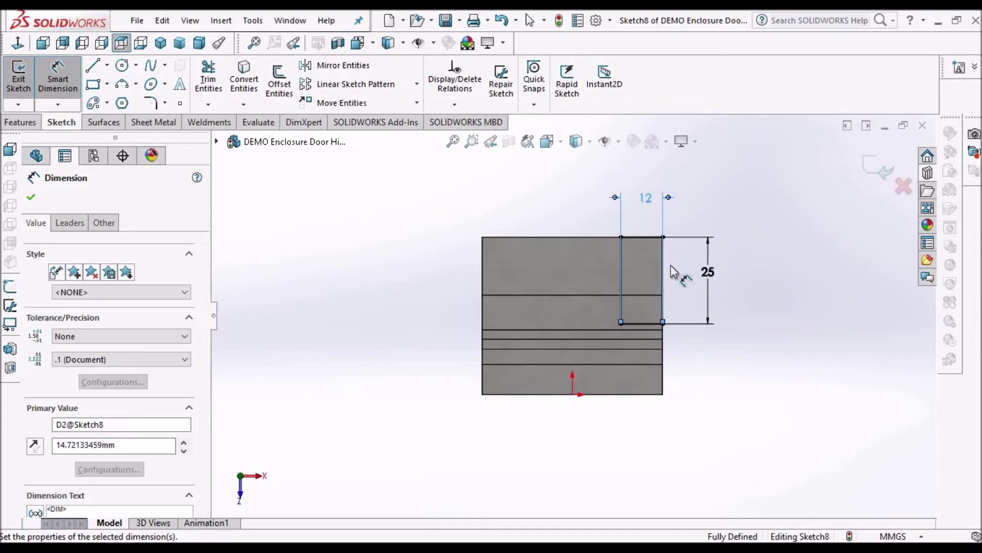
click(338, 265)
key(Escape)
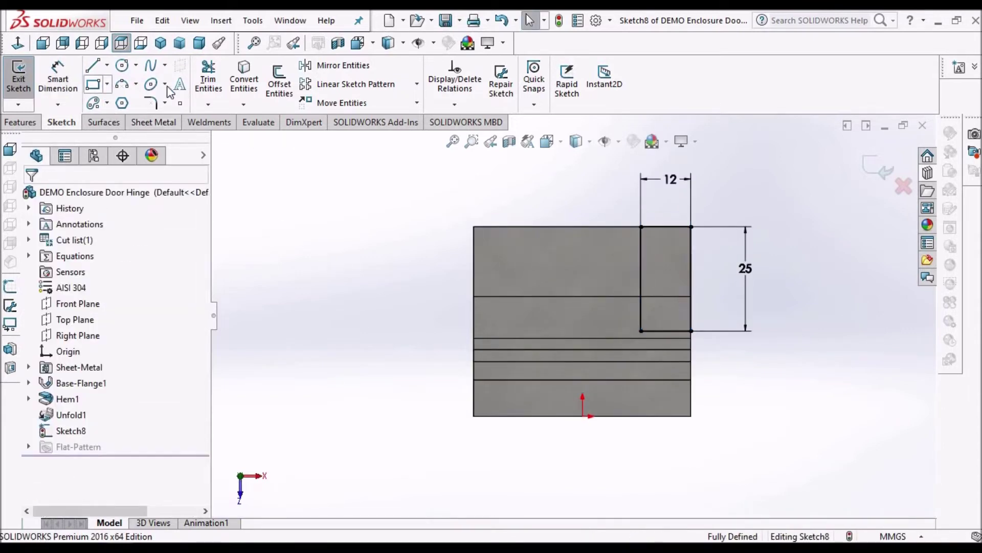
Step: Draw a vertical centreline from the origin to the sheet's top edge
click(106, 66)
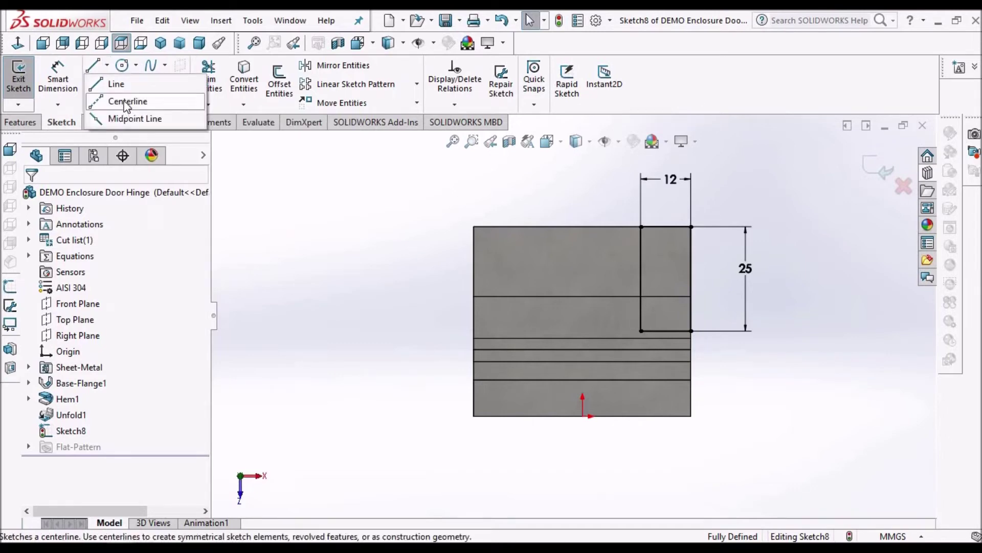
key(l)
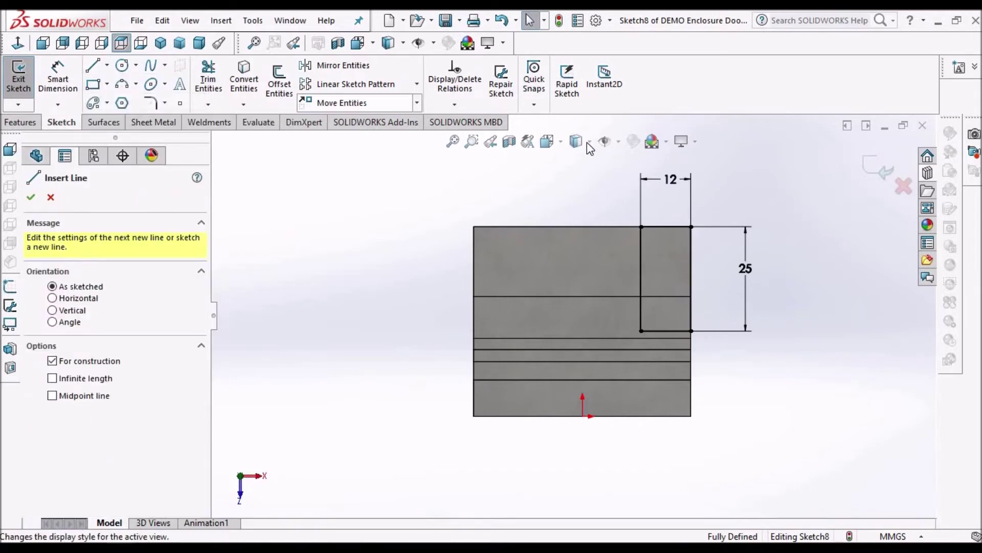
click(577, 246)
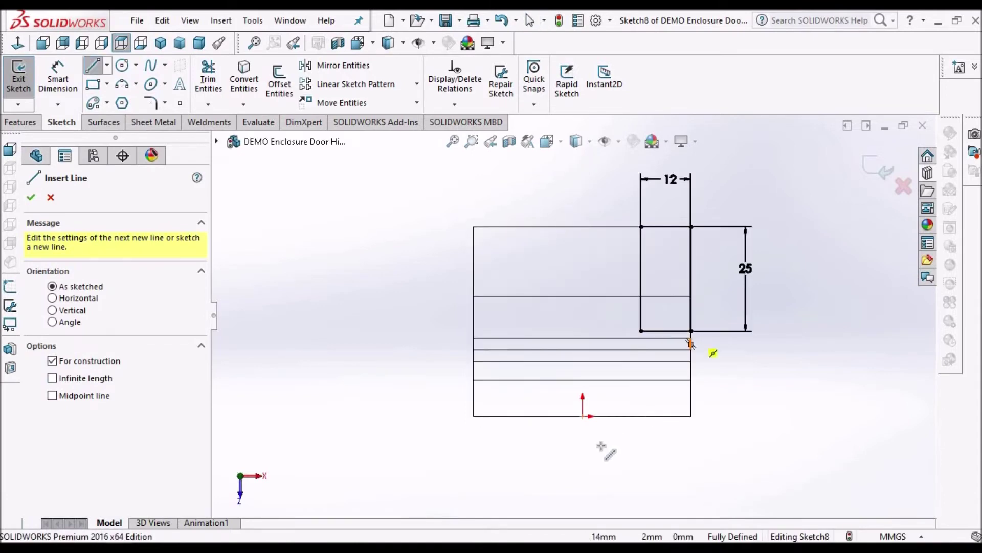
click(578, 223)
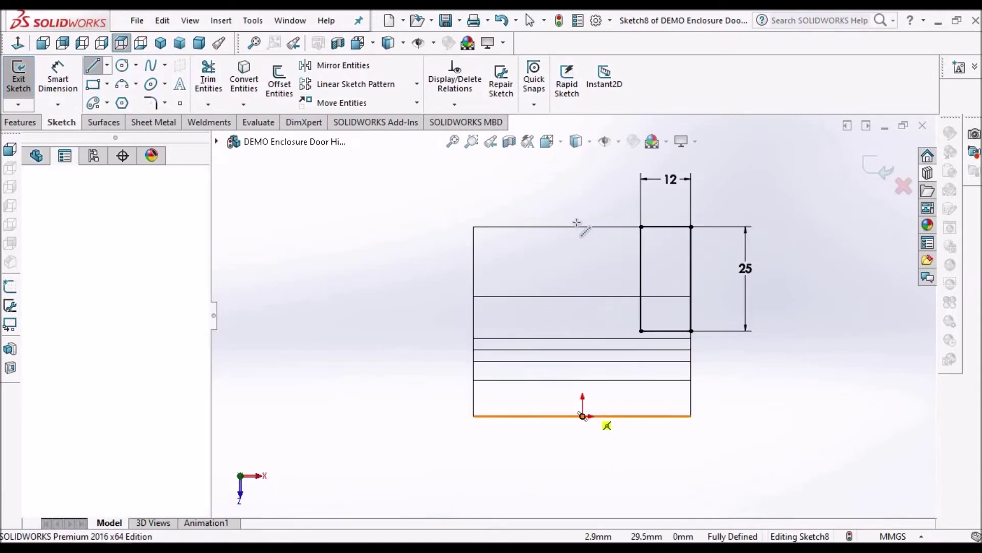
click(583, 226)
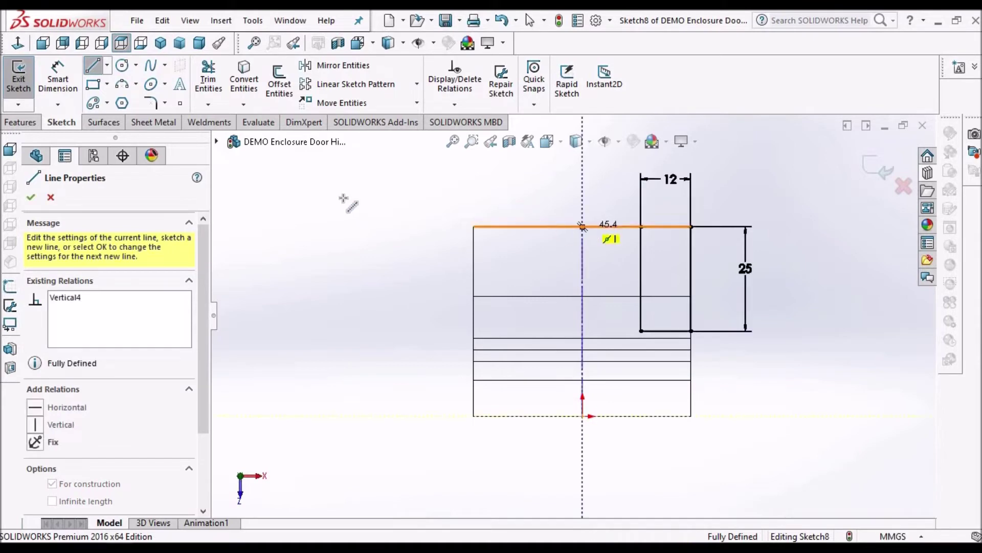
right_click(354, 206)
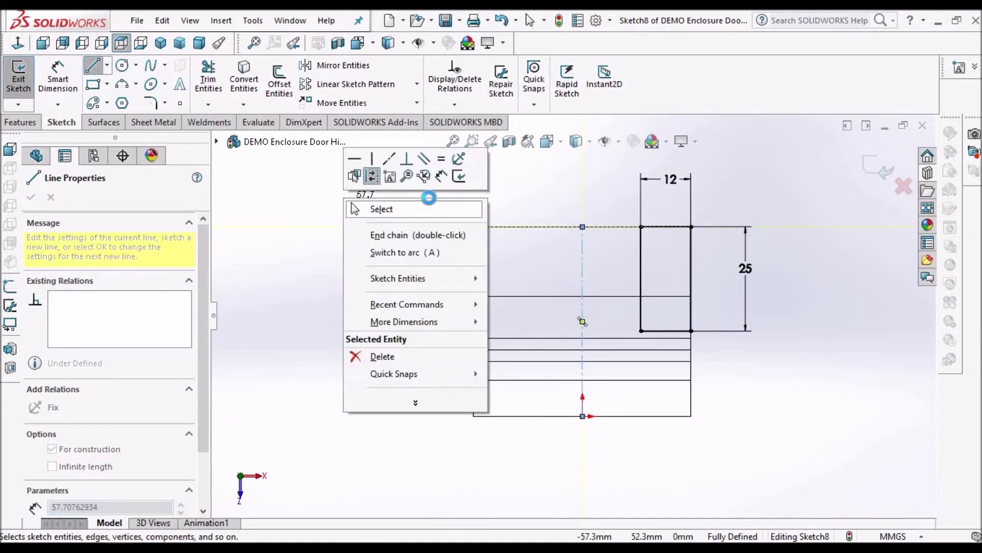
click(426, 209)
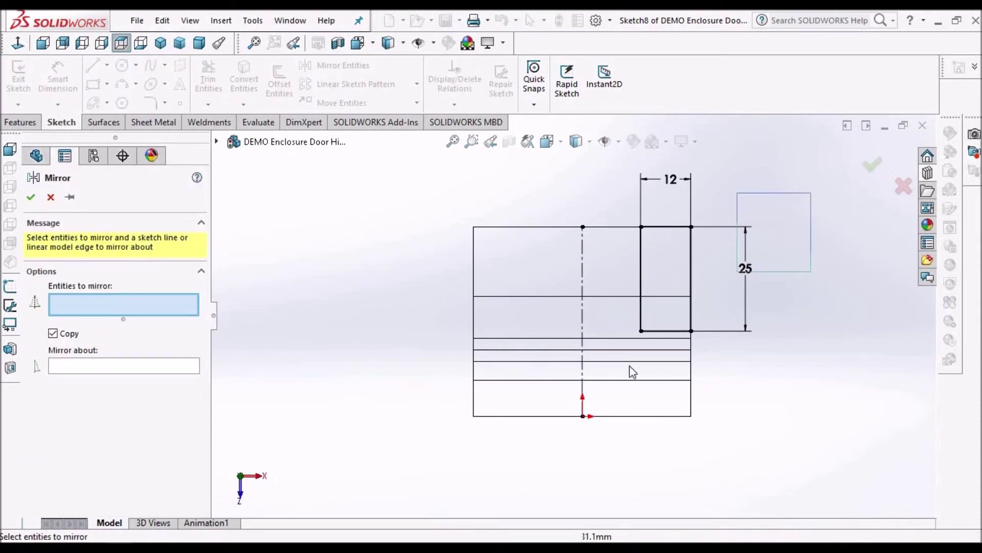
Step: Mirror the rectangle's four lines about the centreline to the sheet's left side
drag(629, 371, 456, 371)
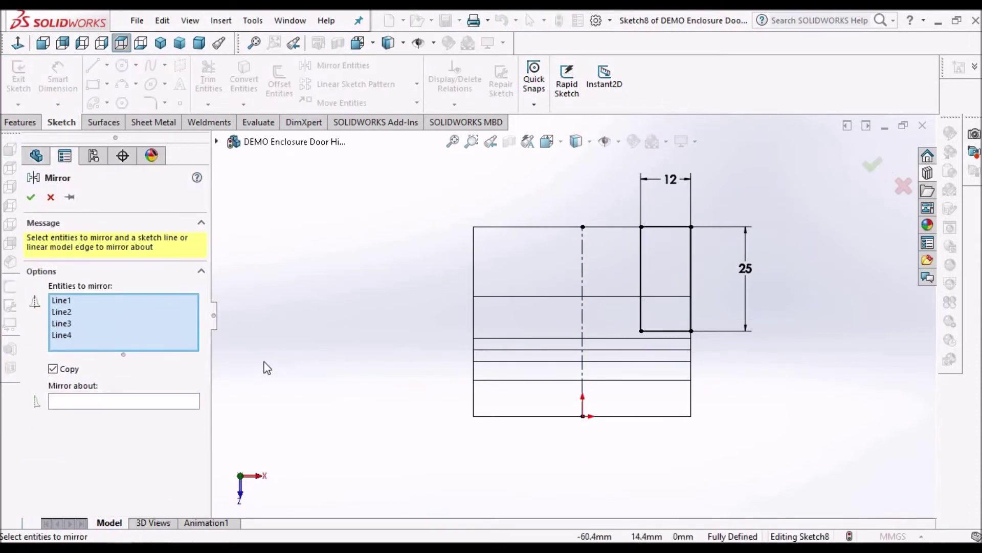
click(143, 401)
click(582, 379)
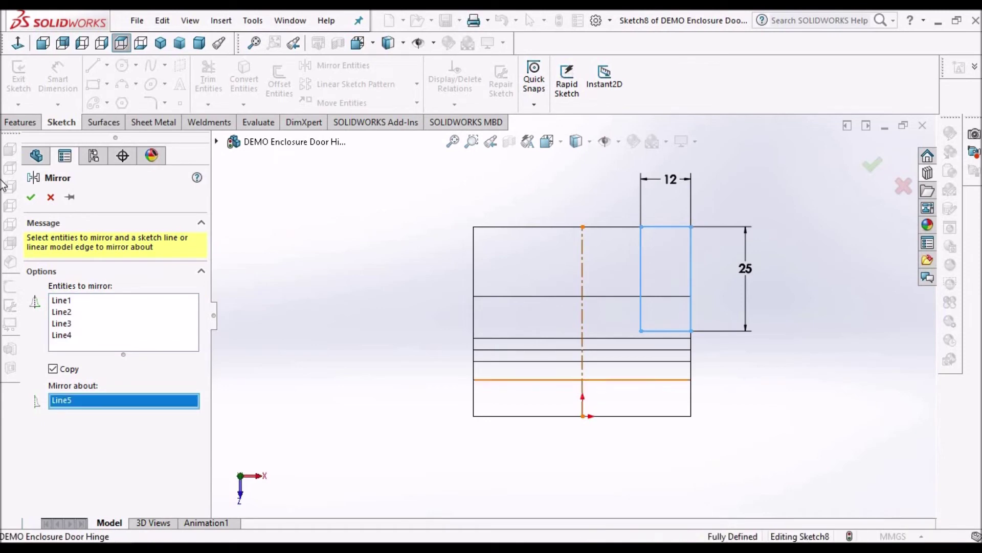
click(31, 198)
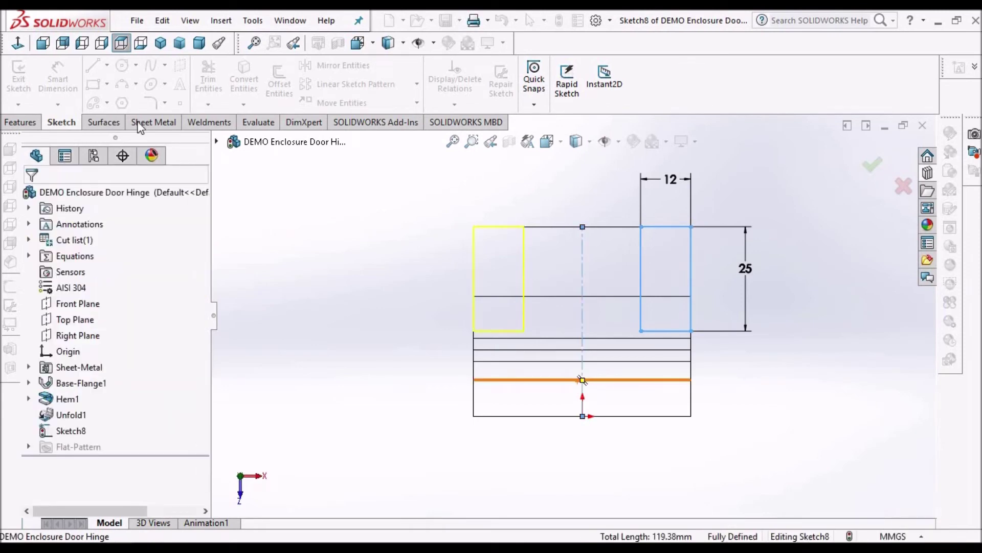
click(149, 125)
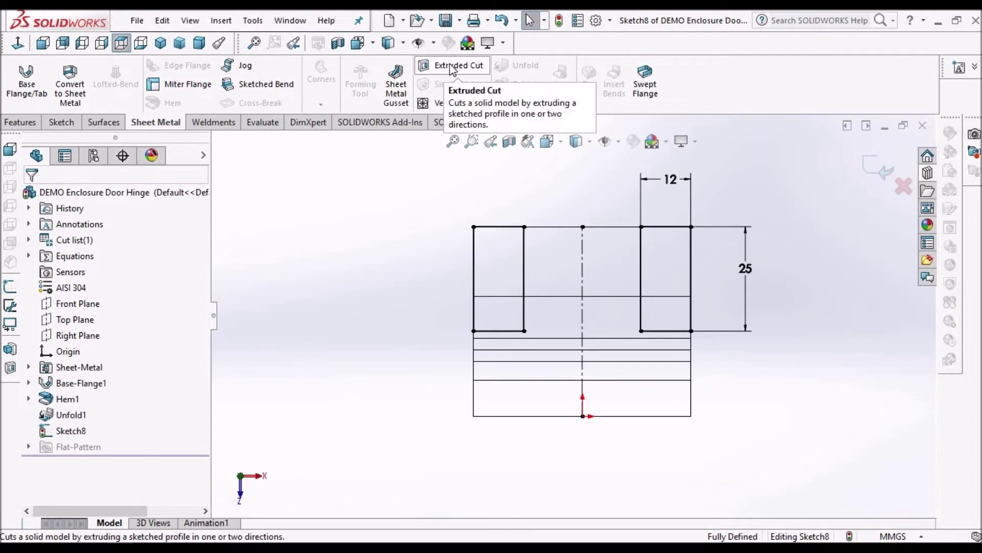
Step: Extruded Cut both 12 × 25 mm rectangles through the flat sheet as Cut-Extrude1
click(451, 68)
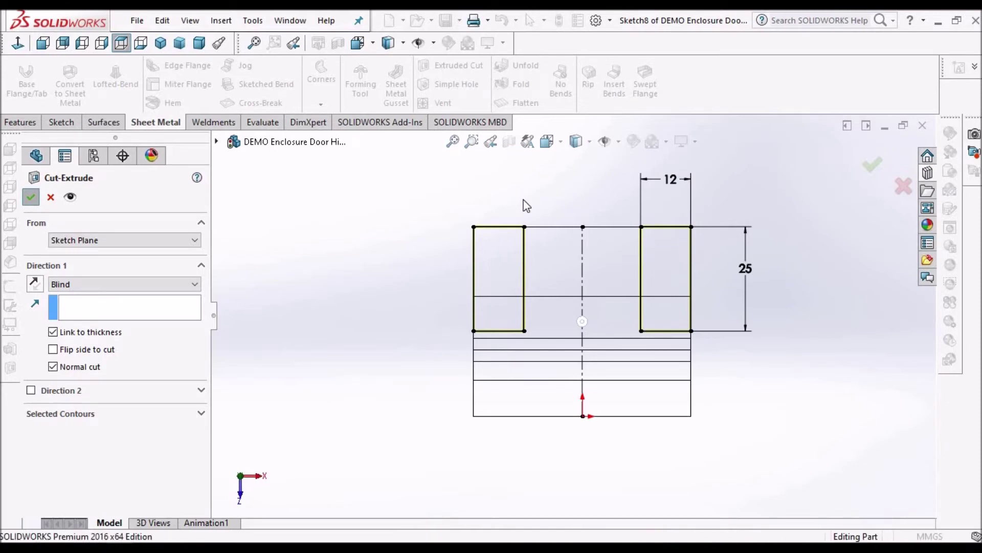
key(Return)
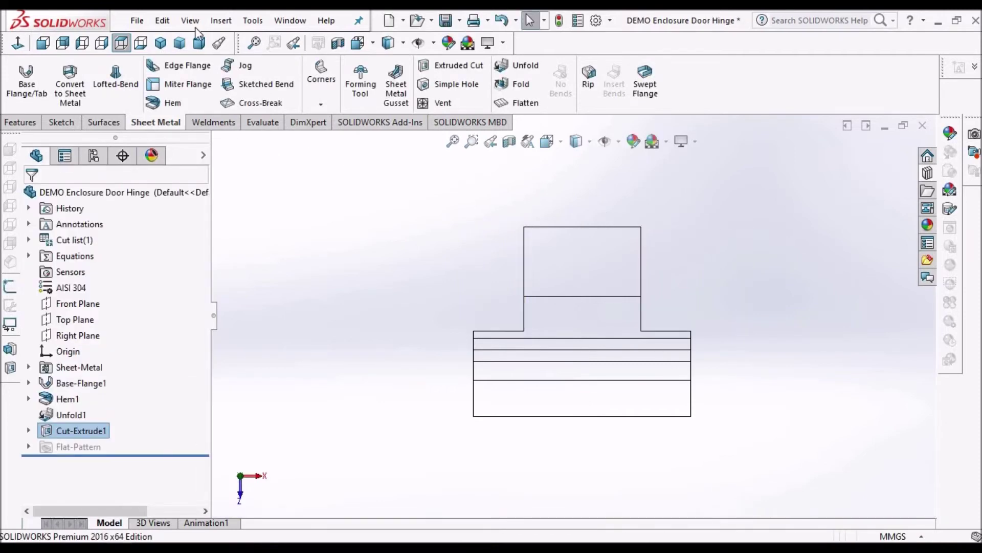
Step: Show the cut sheet in a dimetric view, shaded with edges, and orbit it
click(199, 43)
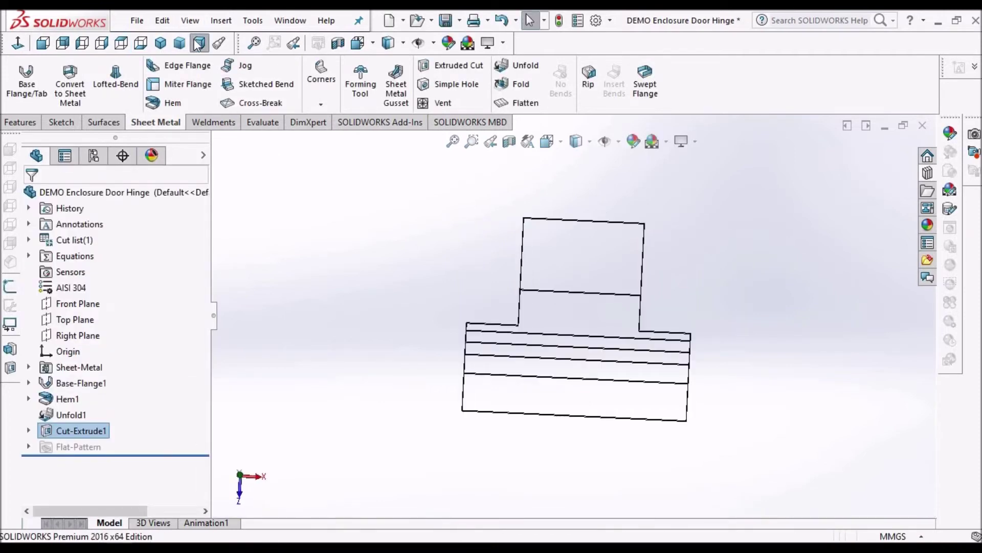
click(586, 146)
click(577, 161)
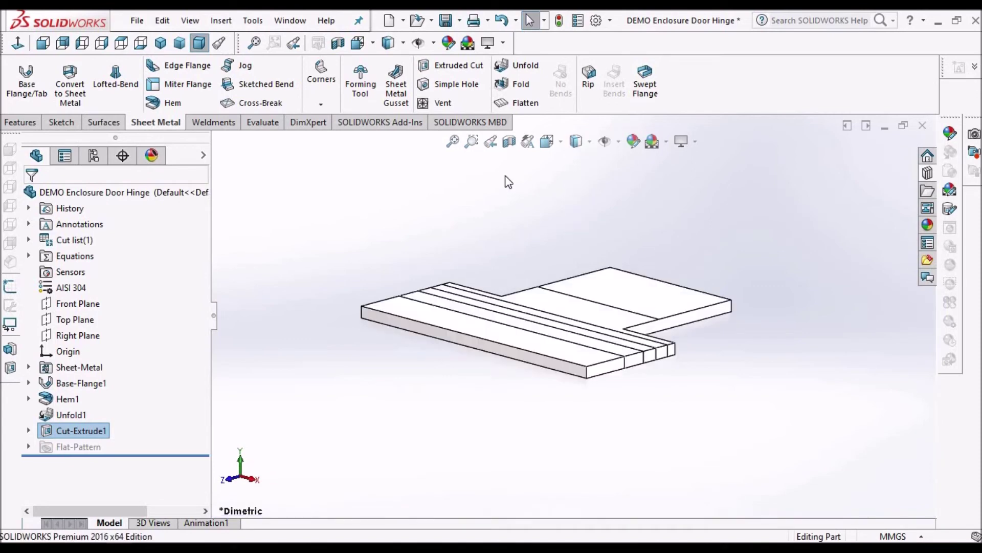
mouse_move(620, 344)
middle_down()
mouse_move(632, 456)
mouse_move(636, 428)
mouse_move(581, 468)
mouse_move(604, 465)
middle_up()
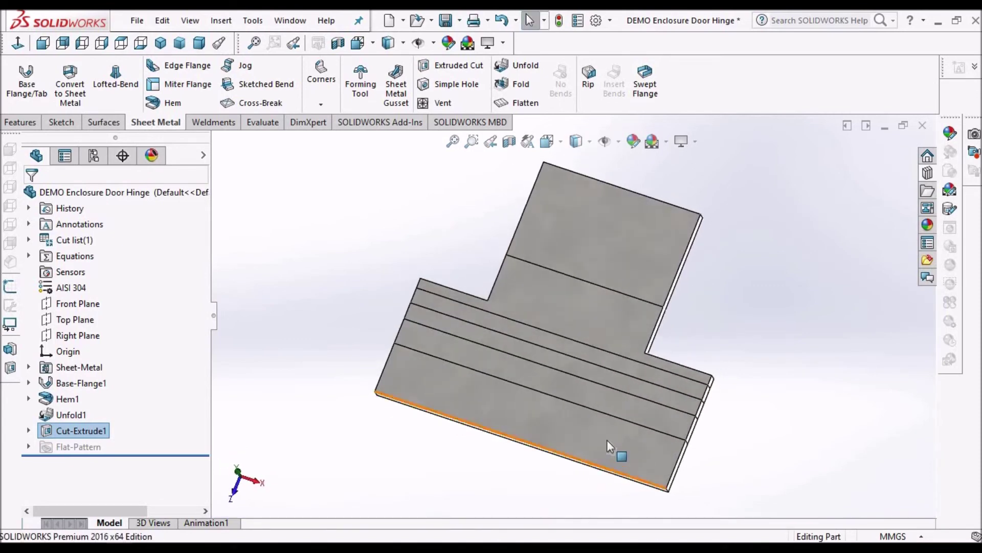
Step: Start the Hole Wizard on the bottom face for M3 BSI countersunk flat-head holes
click(657, 449)
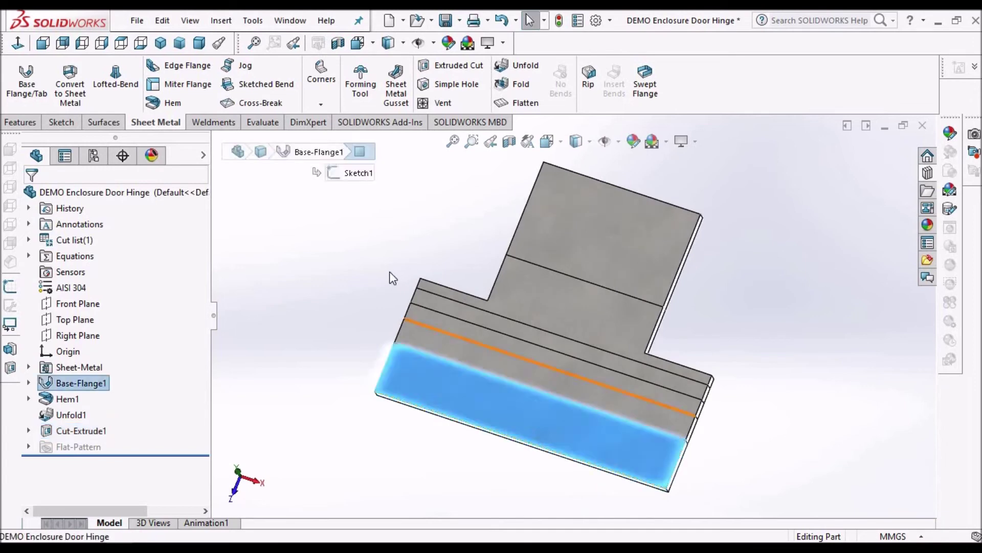
click(19, 122)
click(249, 78)
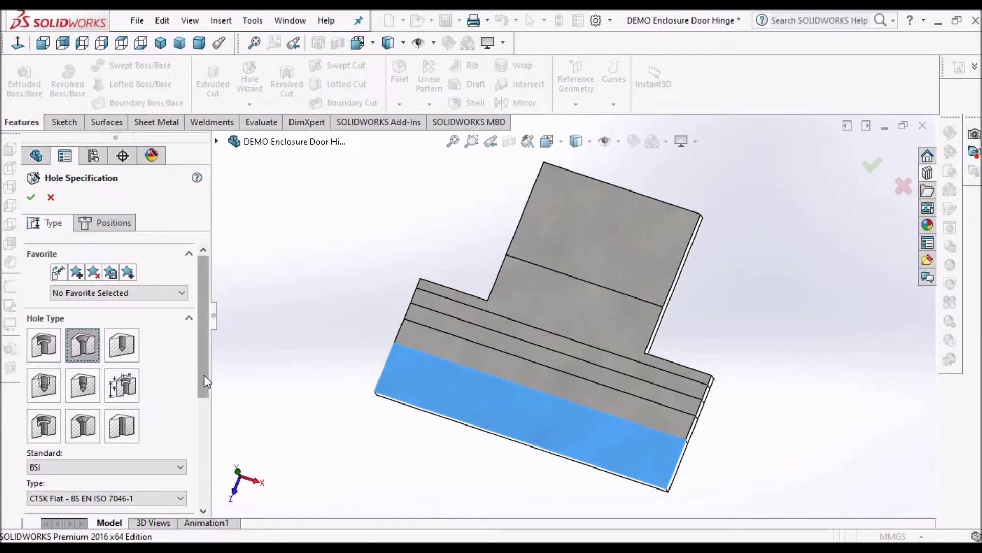
drag(204, 387, 203, 452)
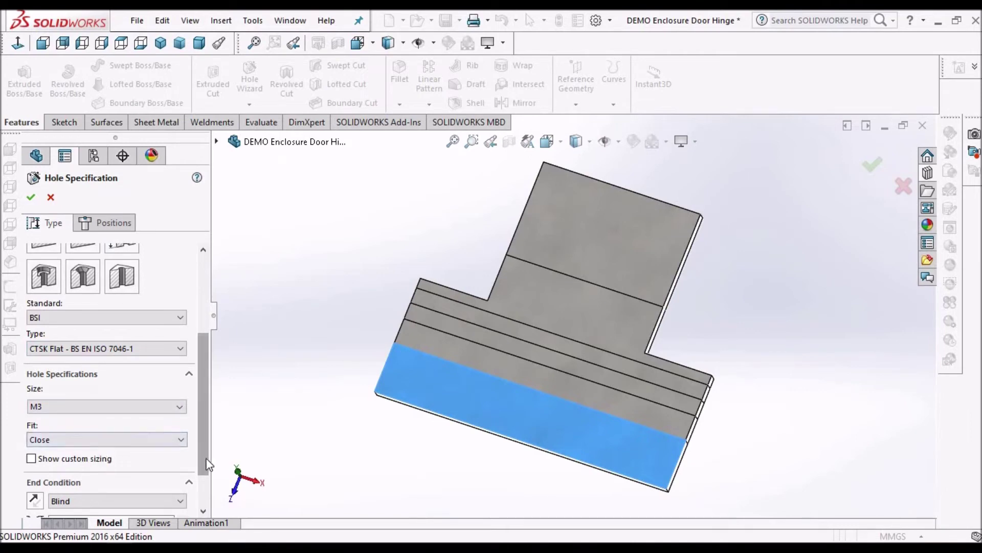
drag(208, 458, 204, 345)
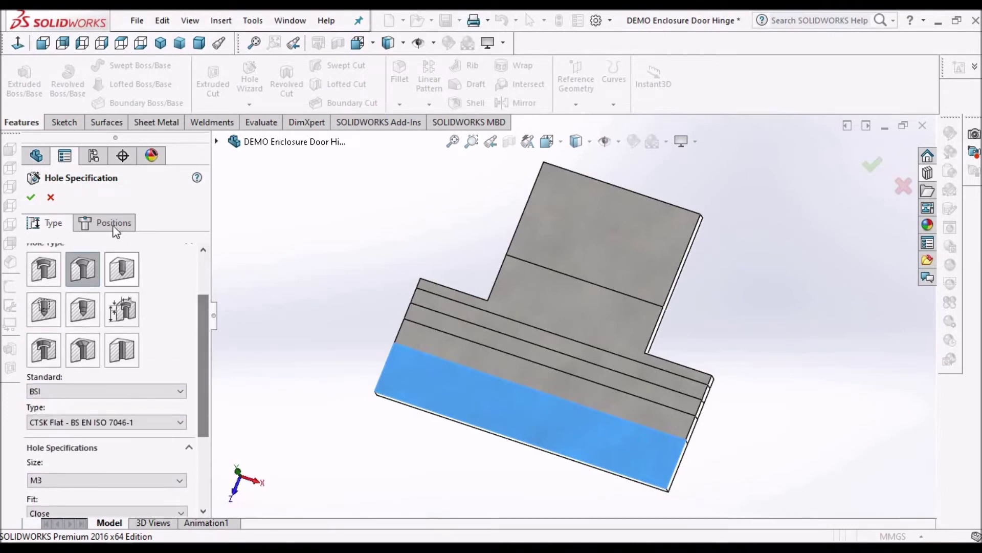
Step: Place two hole positions near the right and left ends of the bottom strip
click(123, 222)
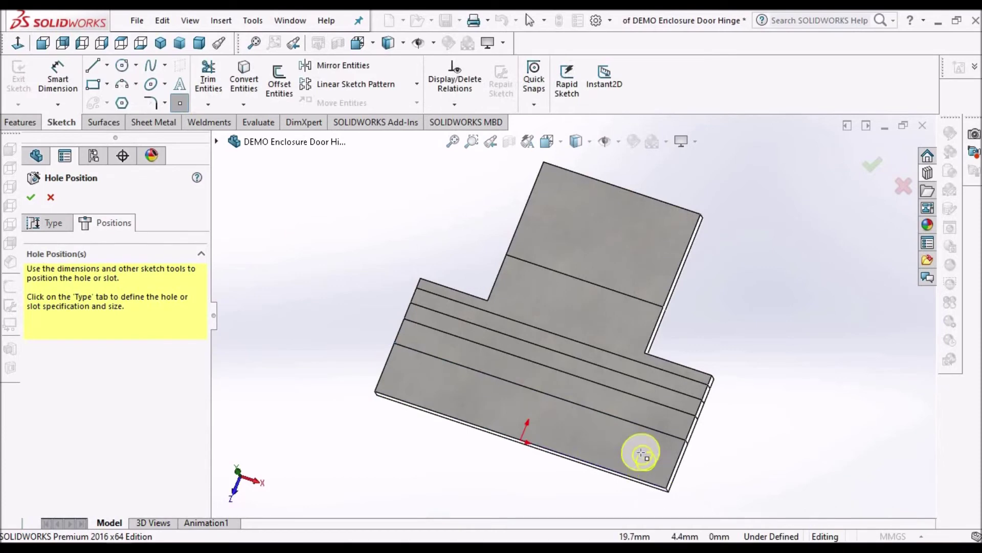
click(641, 451)
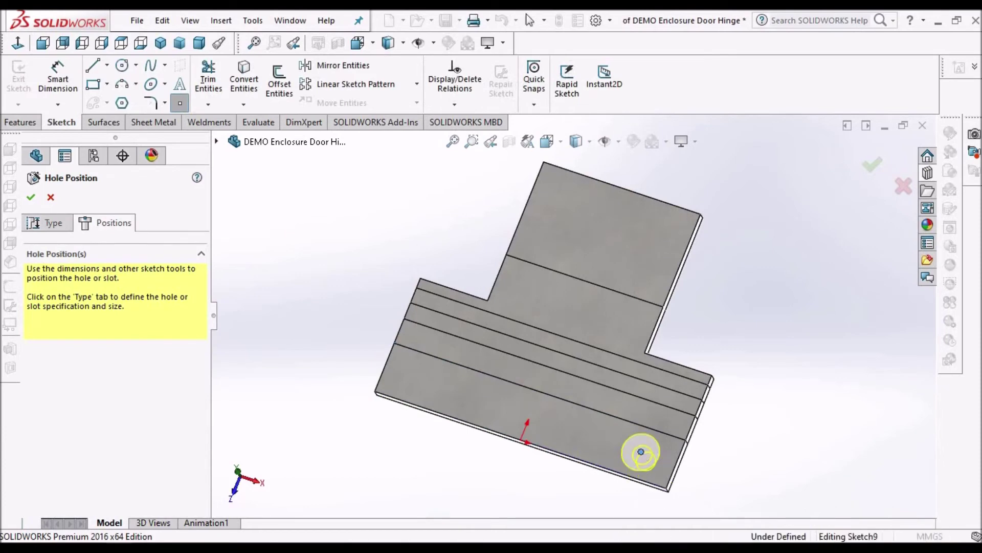
click(411, 376)
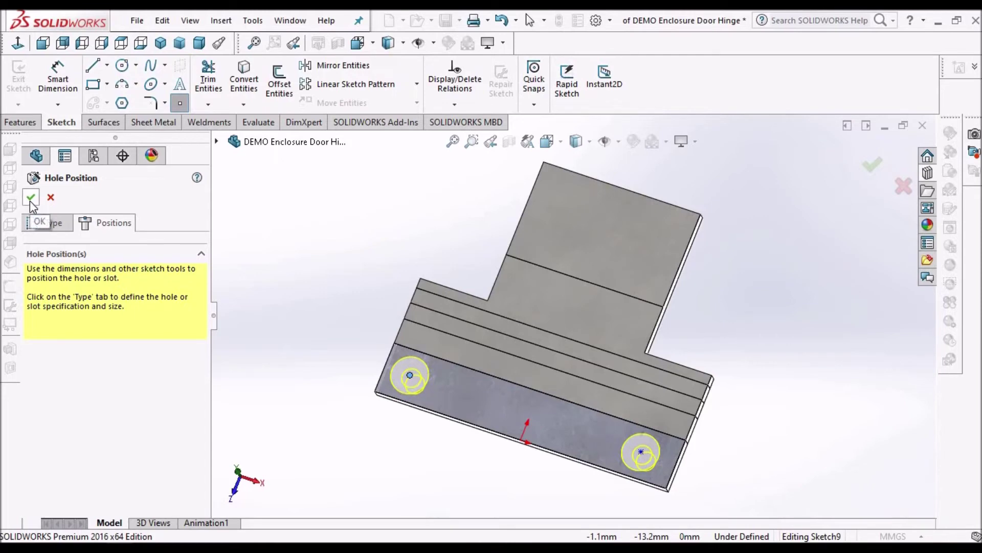
right_click(377, 244)
click(346, 261)
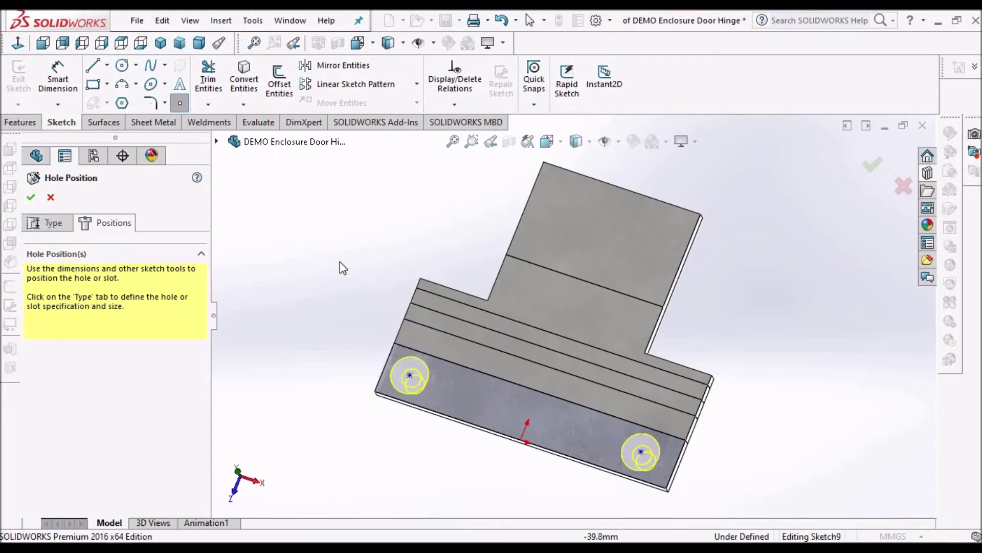
Step: View the sheet face normal-to in wireframe and choose the Centerline sketch tool
click(17, 44)
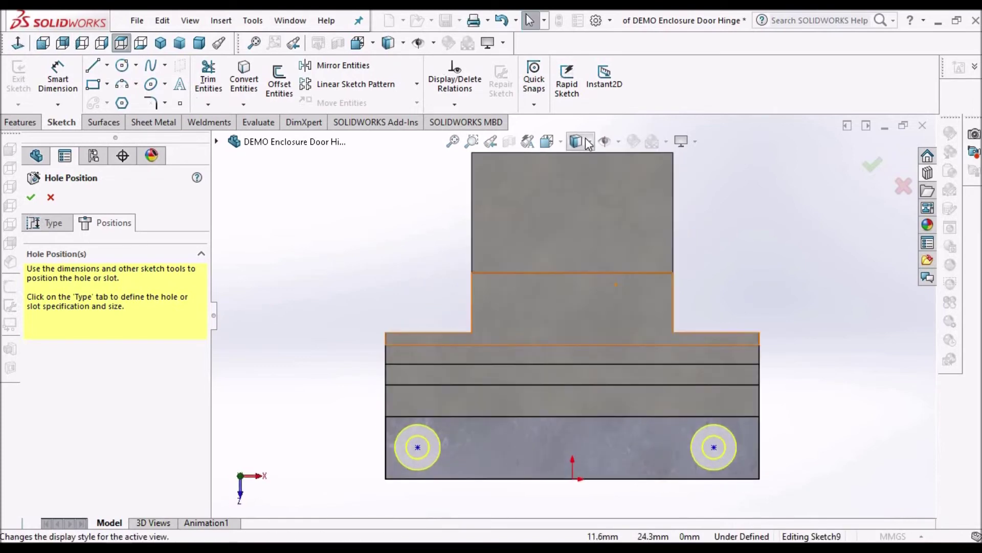
click(577, 141)
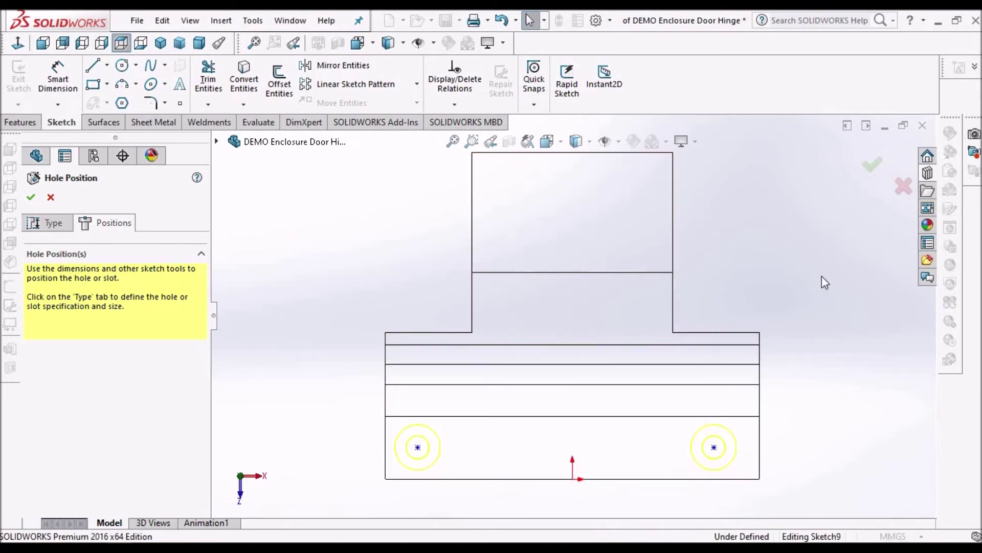
click(102, 68)
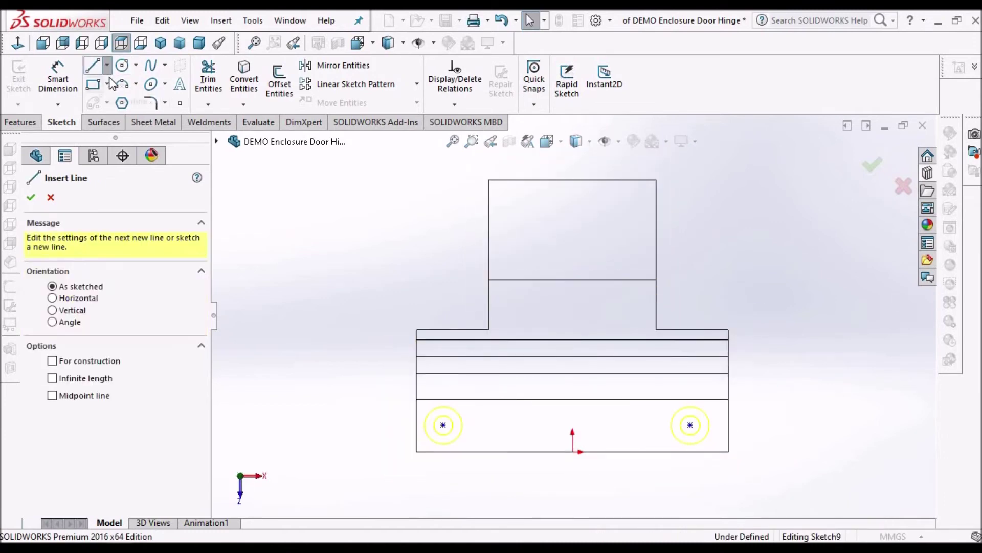
click(107, 66)
key(Escape)
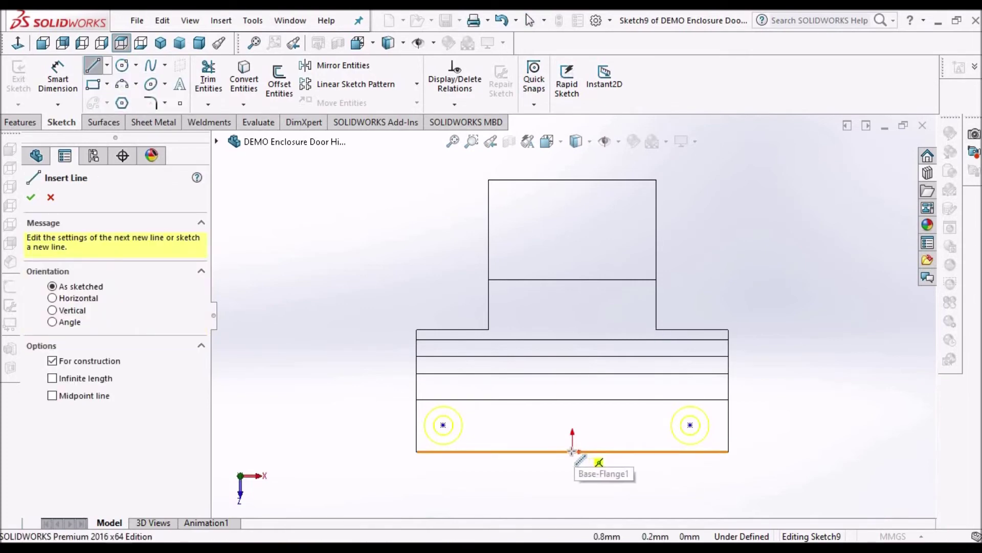
Step: Draw a vertical centreline from the origin to the top edge midpoint of the sketch
click(571, 451)
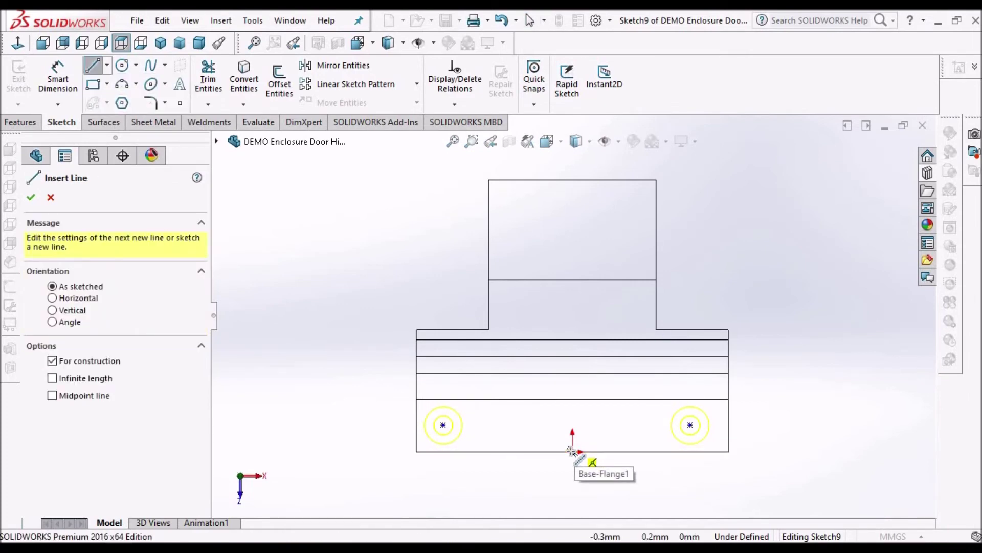
click(572, 180)
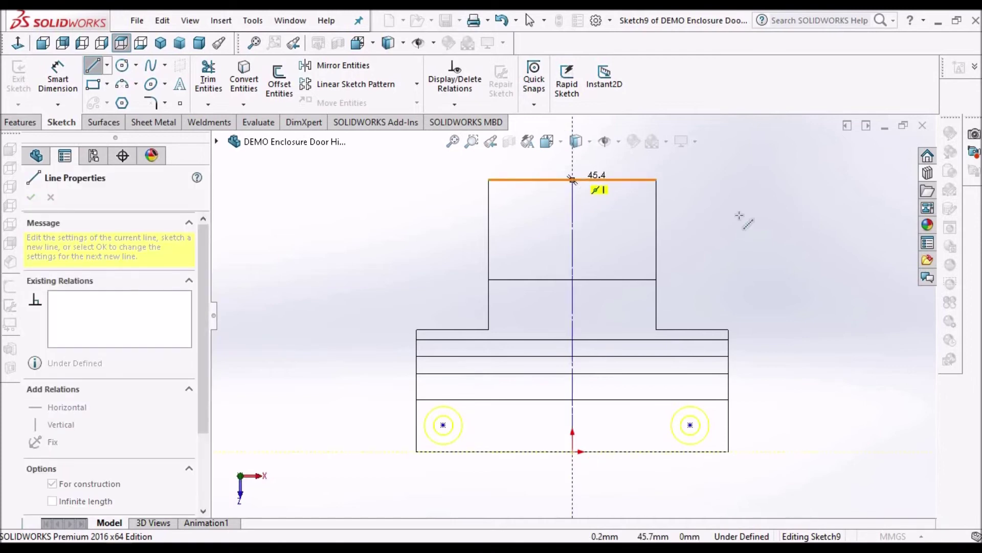
right_click(799, 239)
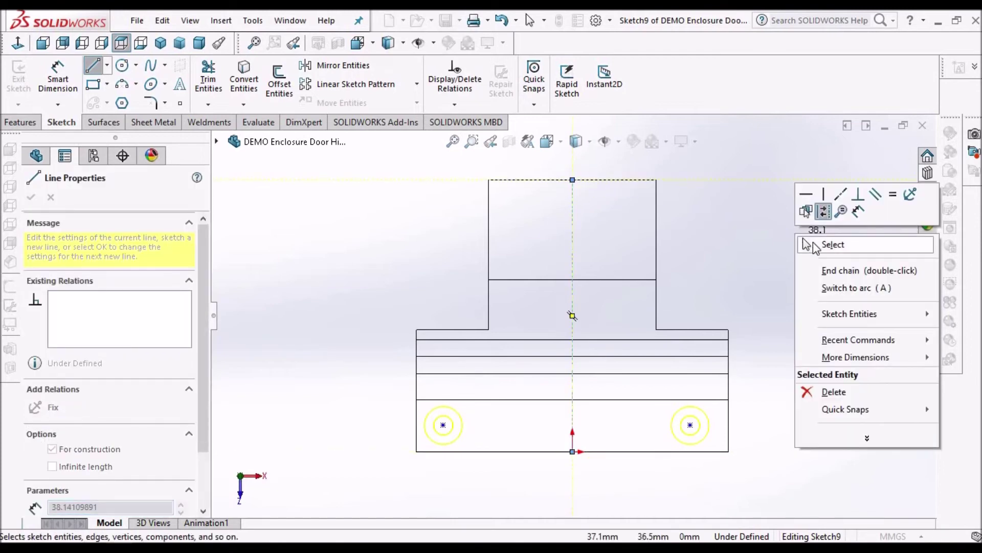
click(772, 246)
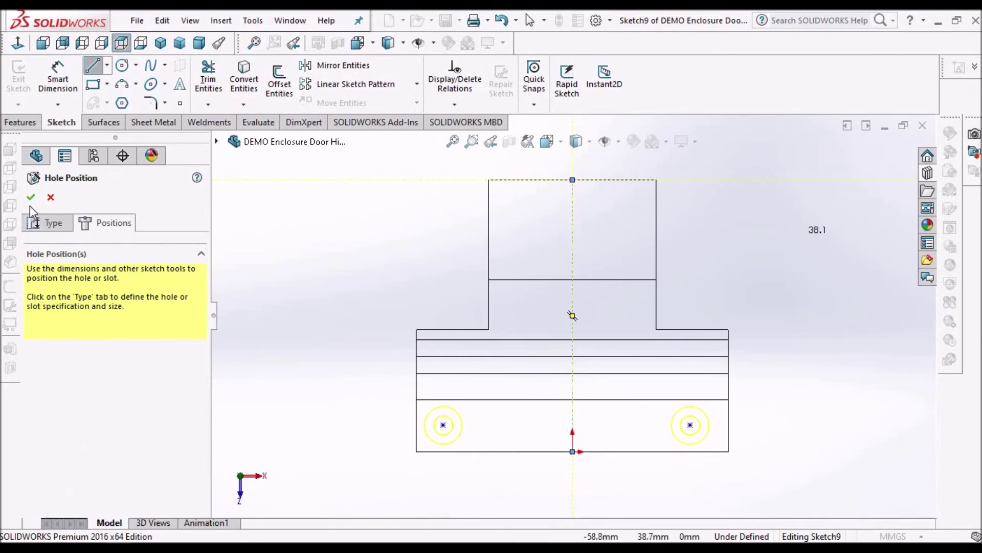
key(Escape)
click(58, 79)
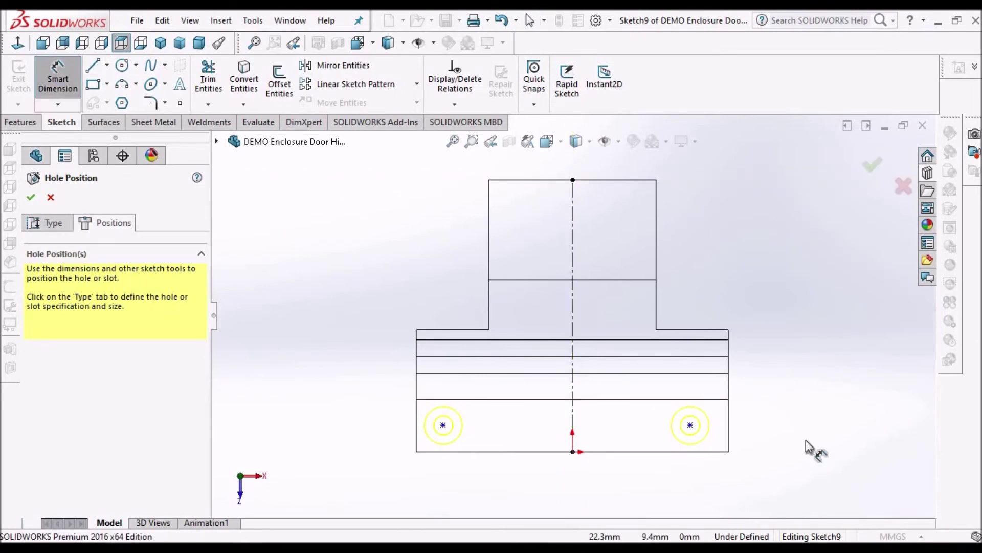
scroll(724, 450, down, 1)
scroll(721, 451, down, 1)
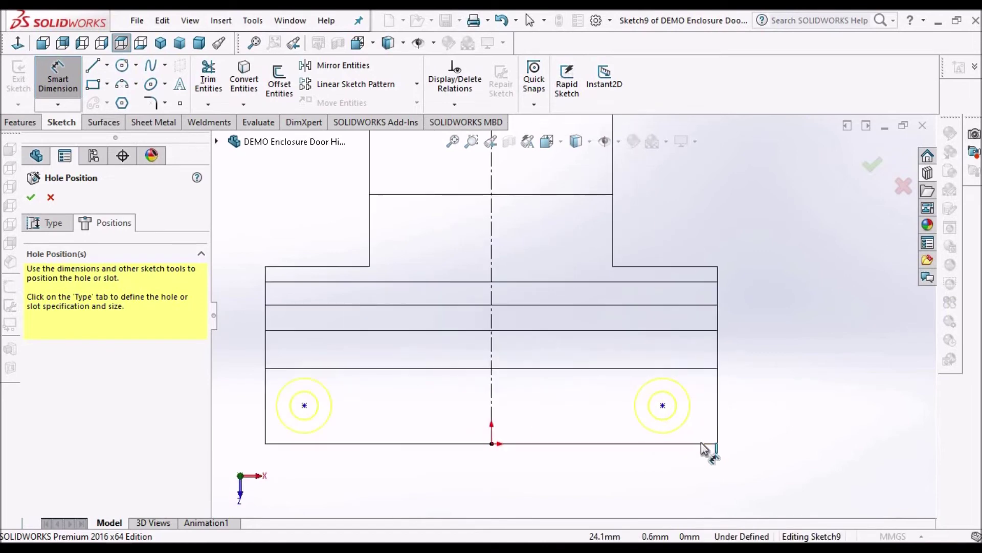
Step: Dimension the right hole point 4 mm above the bottom edge and 9 mm from the right edge
click(698, 443)
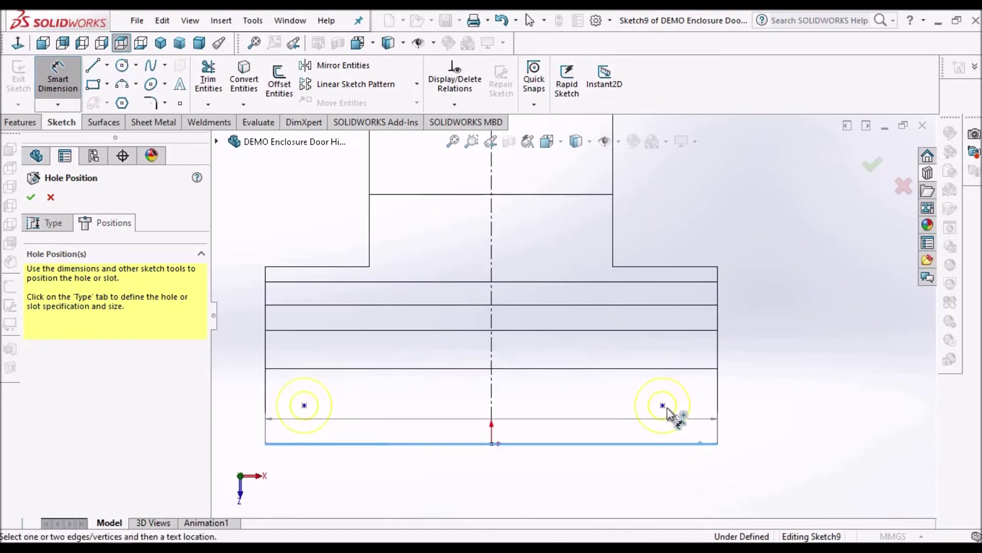
click(773, 430)
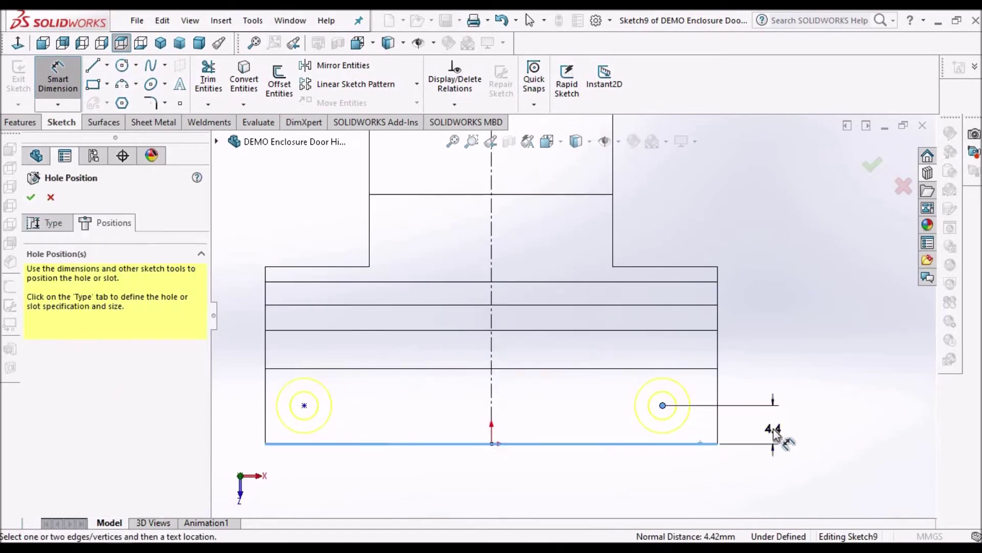
click(773, 430)
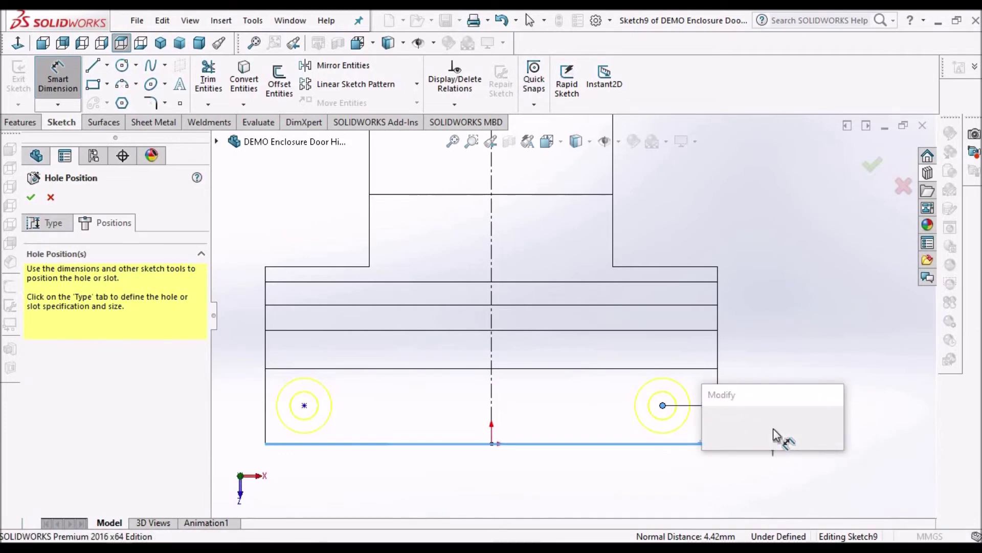
text(4)
key(Return)
click(717, 400)
click(694, 480)
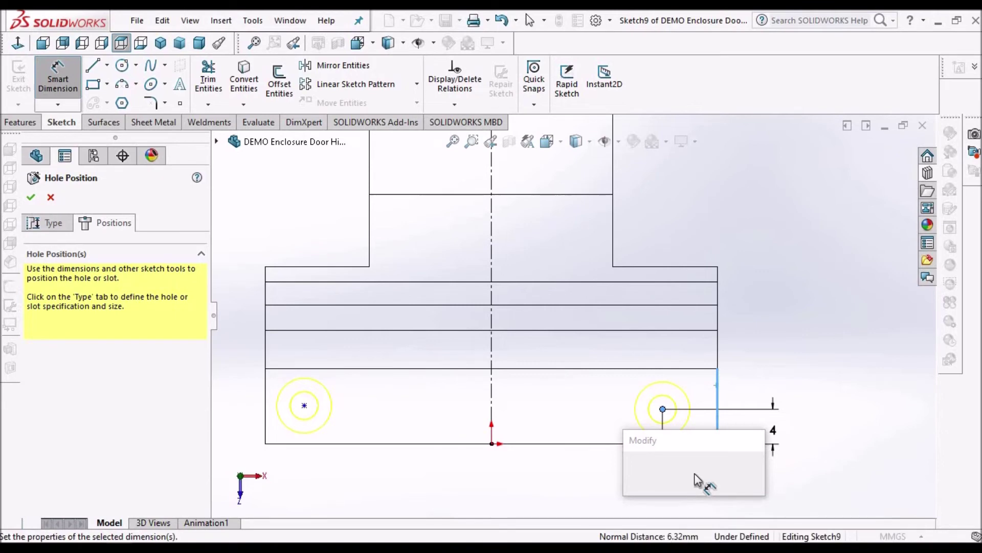
text(9)
key(Return)
key(Escape)
scroll(572, 413, up, 3)
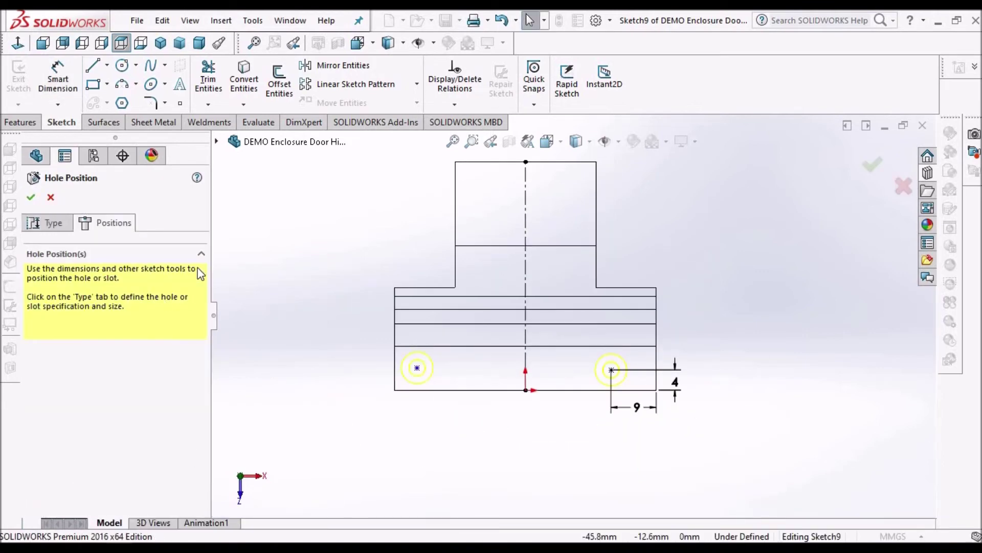
scroll(550, 390, down, 2)
scroll(602, 373, down, 2)
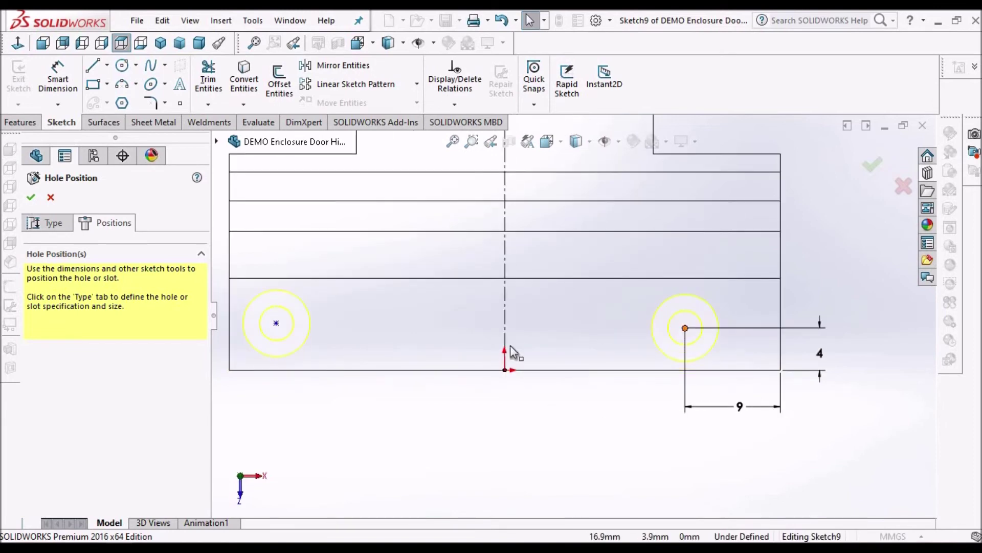
Step: Make both hole centres symmetric about the centreline and OK the Hole Wizard to create them
click(507, 318)
ctrl+click(277, 324)
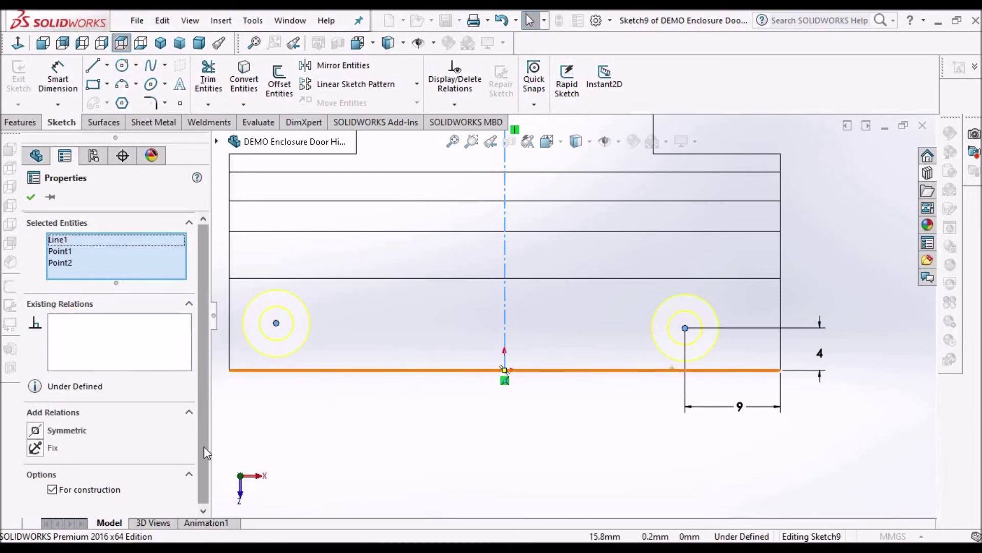
click(35, 429)
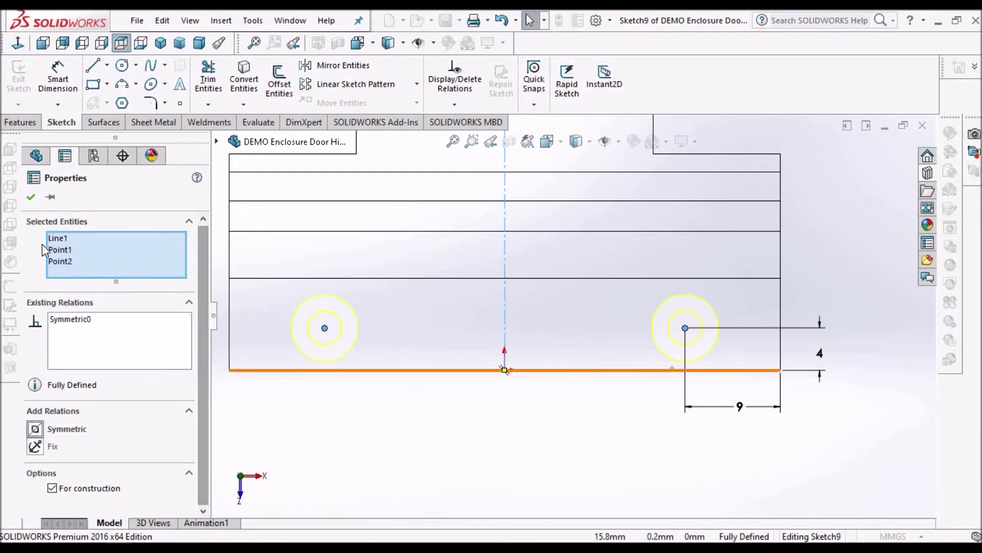
click(506, 445)
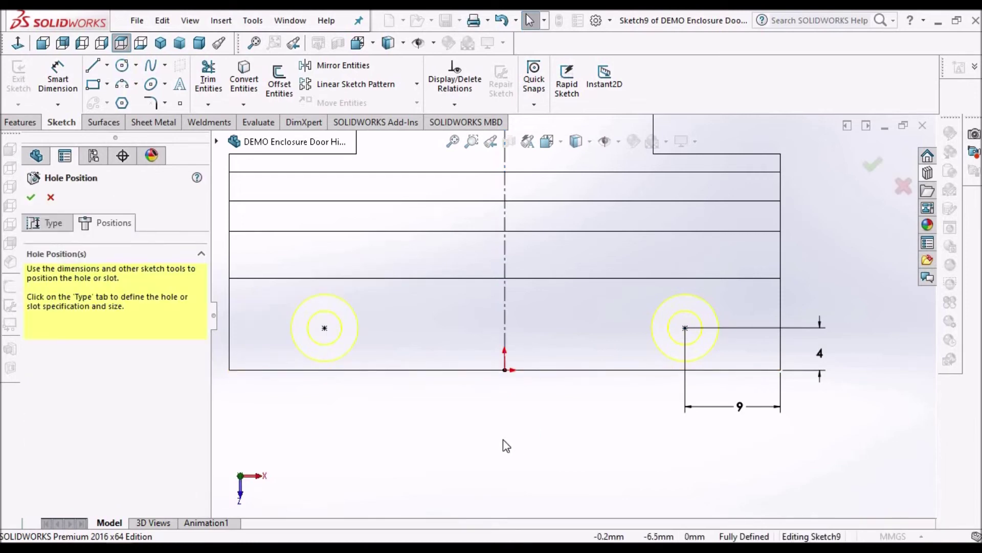
click(30, 196)
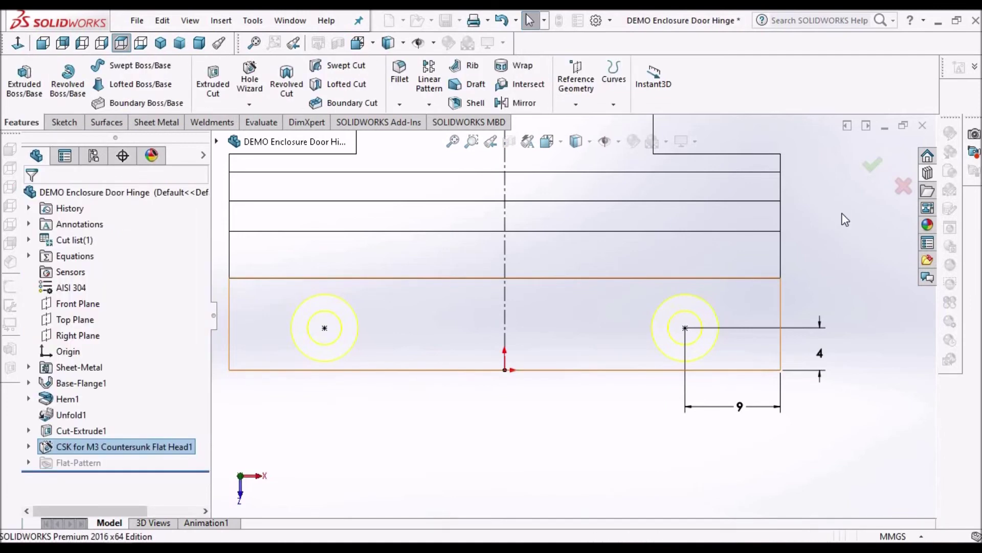
Step: Shade the part with edges and orbit it to inspect the two countersunk holes
click(576, 140)
click(576, 166)
middle_drag(646, 250, 603, 250)
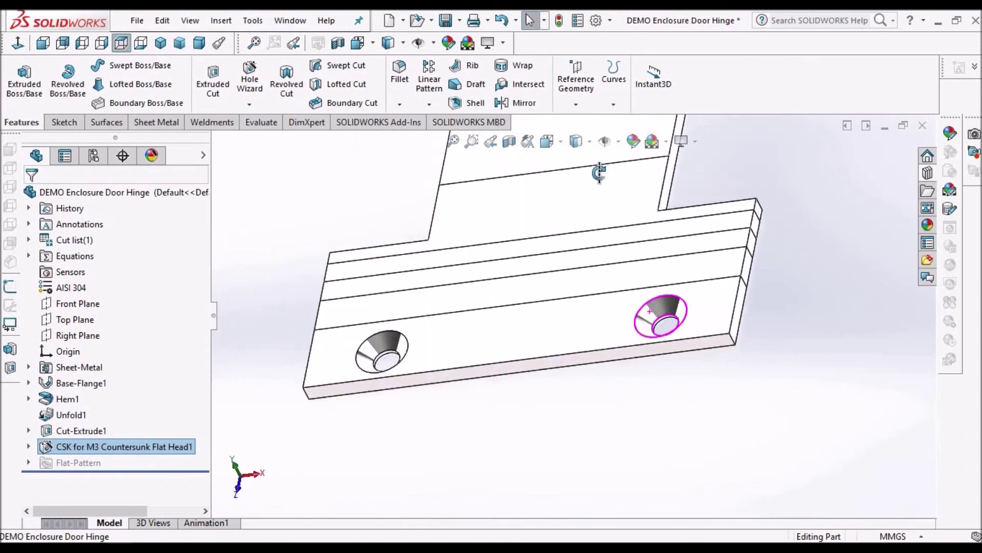
middle_drag(603, 251, 824, 448)
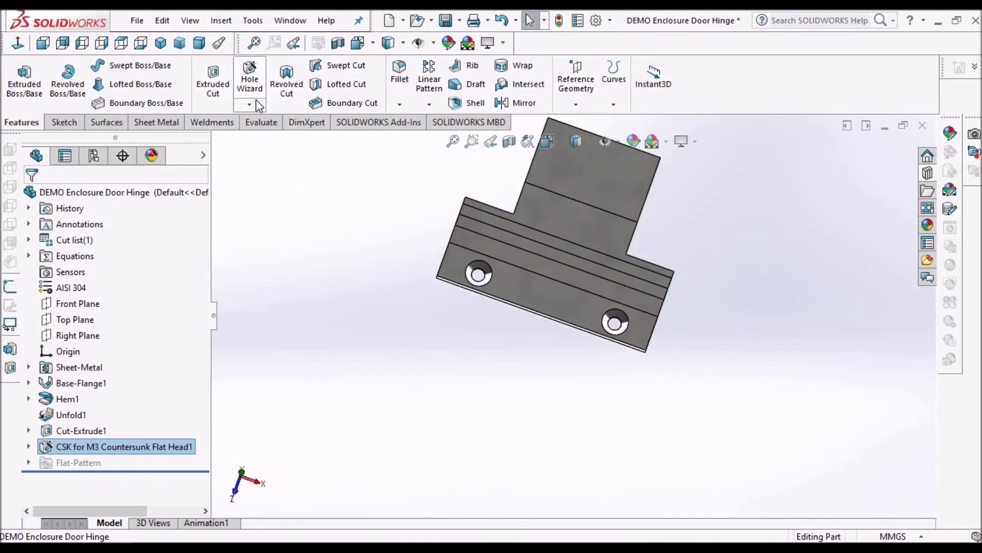
click(156, 121)
click(322, 81)
Step: Start Break-Corner at 1.5 mm chamfer and pick the first two outer corner edges
click(350, 157)
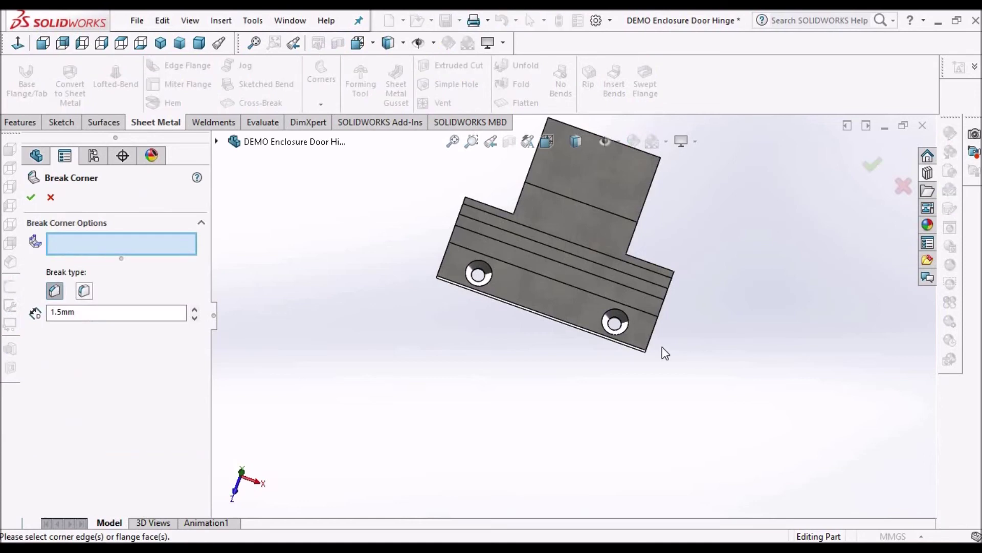
scroll(662, 347, down, 2)
key(ctrl+7)
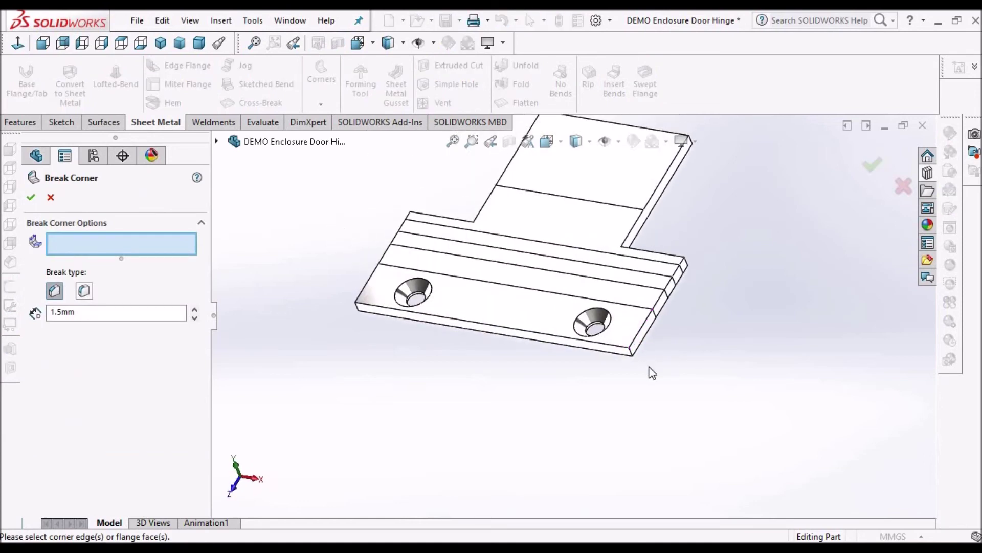
scroll(653, 369, down, 2)
scroll(610, 338, down, 2)
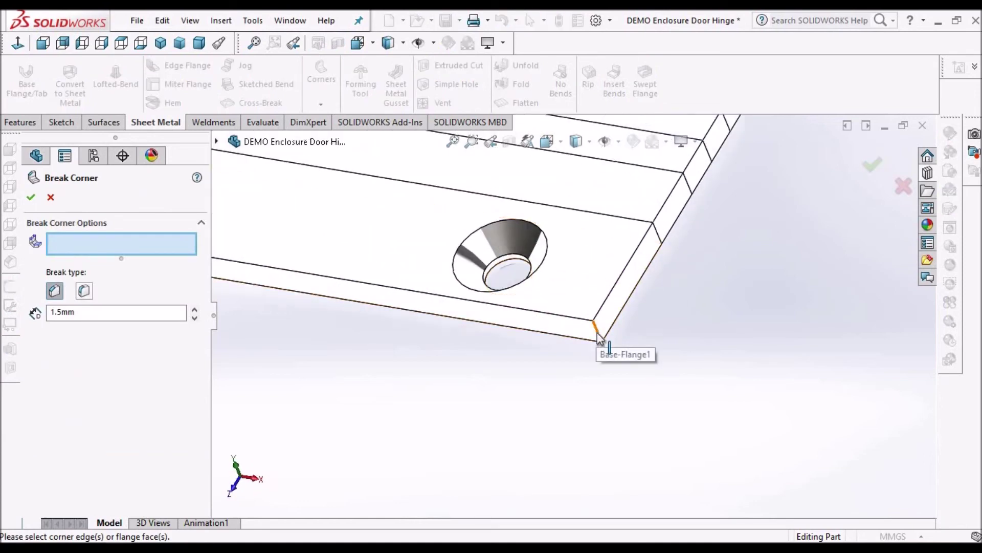
click(597, 334)
scroll(627, 263, up, 2)
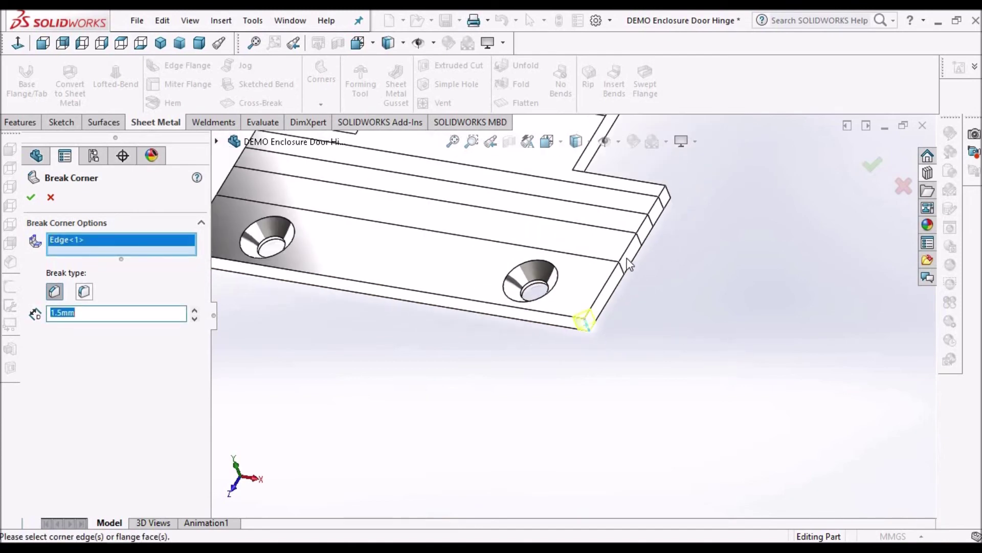
middle_drag(717, 279, 382, 313)
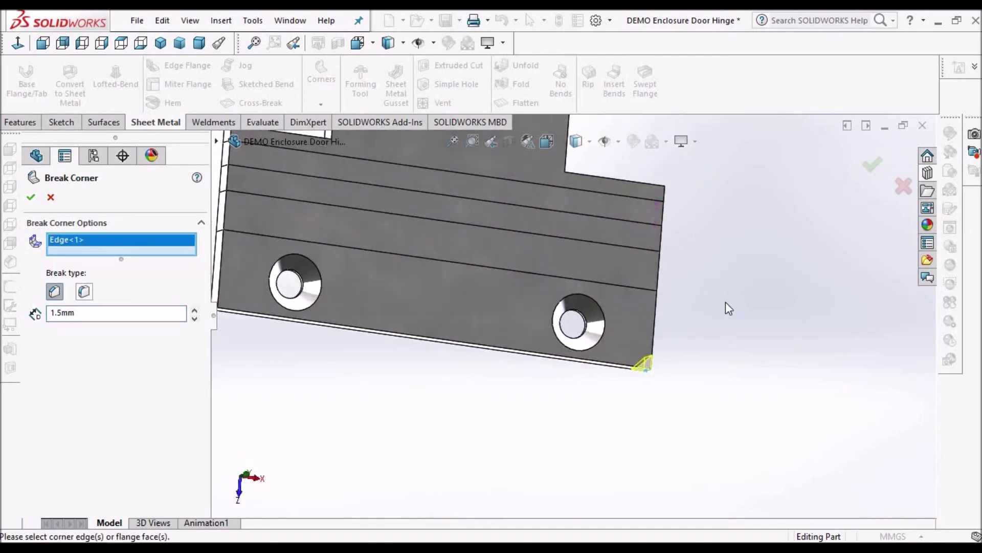
scroll(509, 372, down, 3)
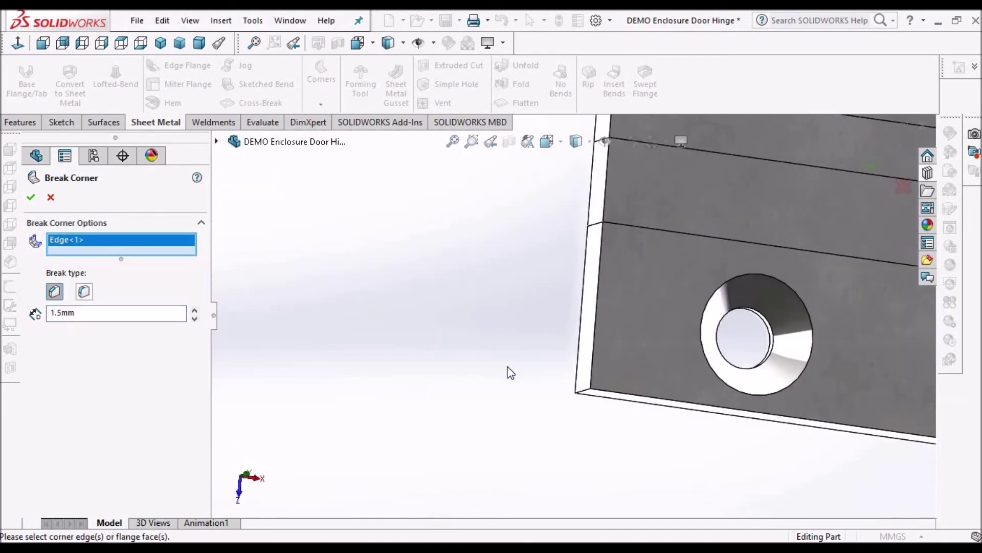
click(588, 395)
scroll(583, 361, up, 3)
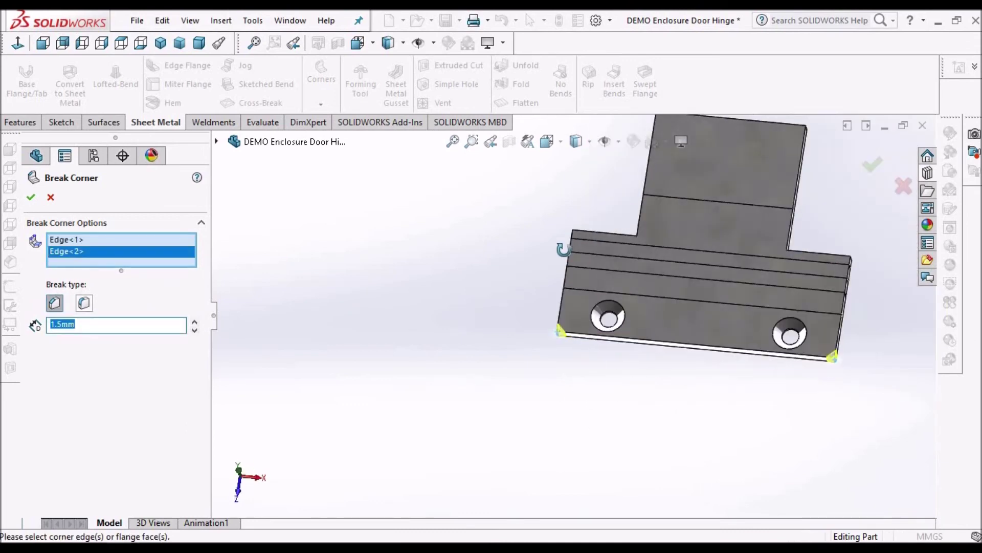
middle_drag(563, 249, 691, 341)
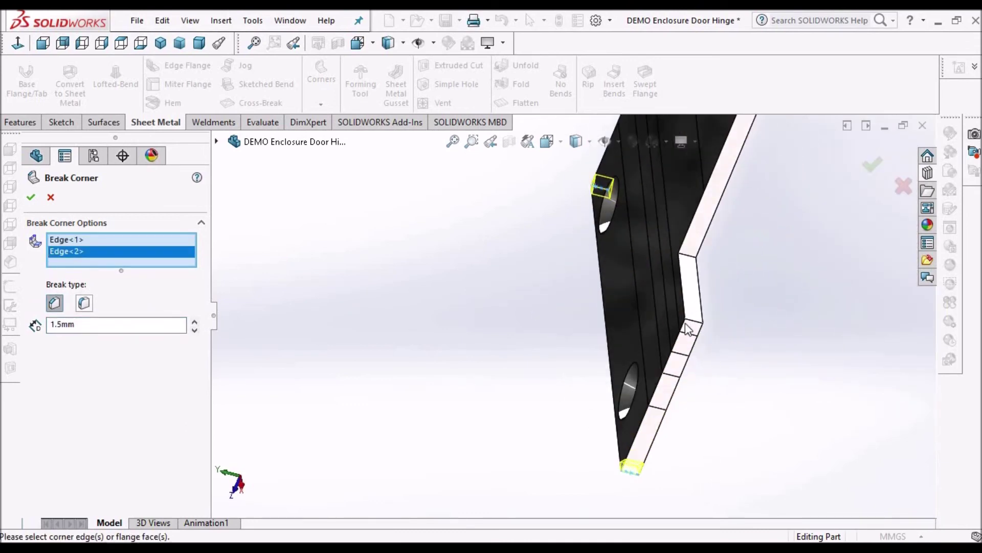
scroll(688, 329, down, 2)
Step: Add the third and fourth corner edges and confirm Break-Corner1 chamfering all four corners
click(688, 328)
scroll(750, 345, up, 2)
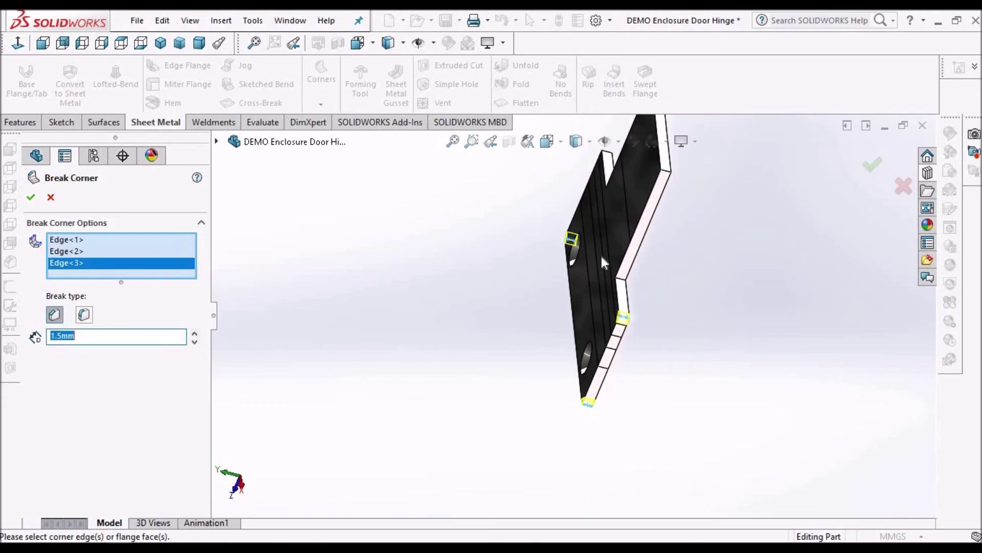
mouse_move(687, 253)
middle_down()
mouse_move(737, 372)
mouse_move(527, 244)
middle_up()
scroll(416, 285, down, 3)
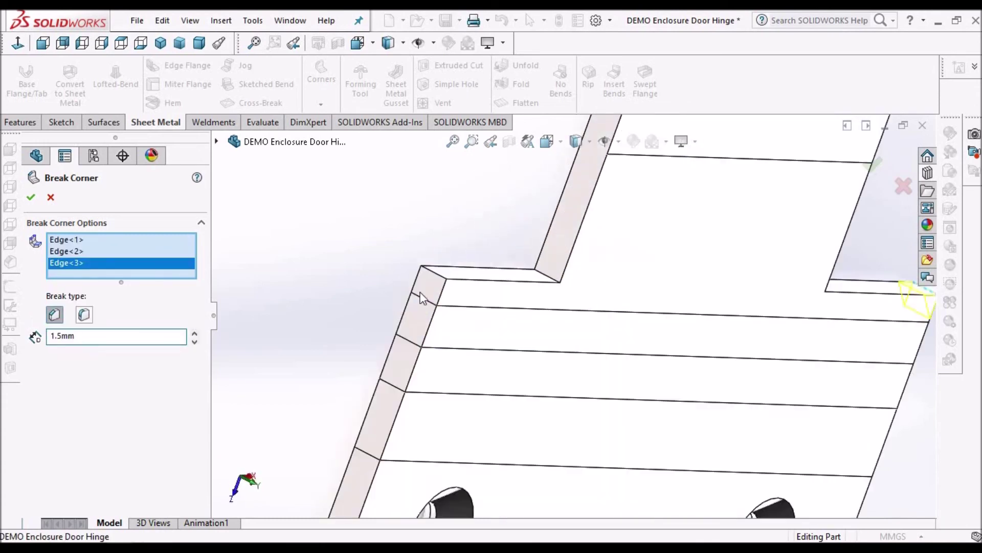
scroll(408, 302, down, 2)
click(407, 304)
scroll(717, 361, up, 3)
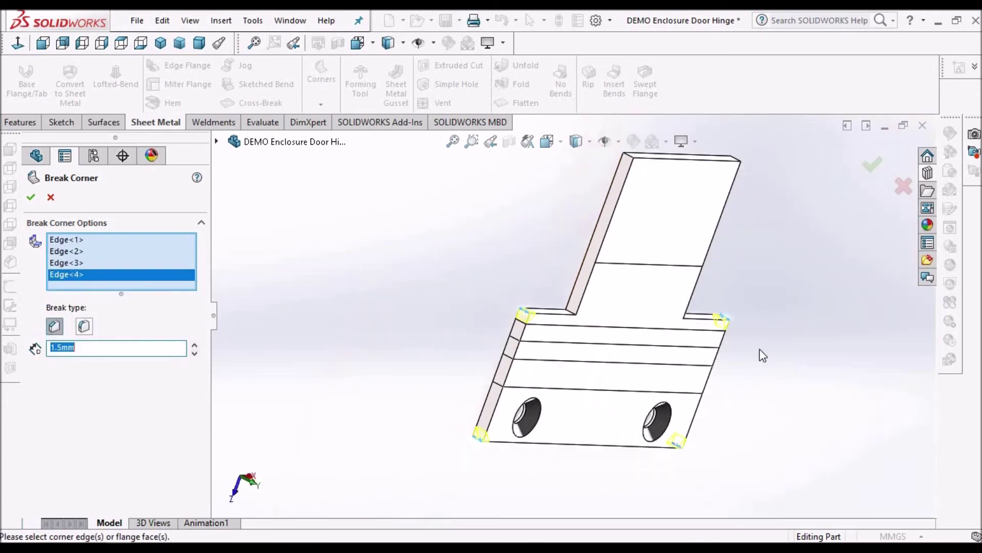
middle_drag(760, 351, 684, 253)
scroll(574, 250, down, 2)
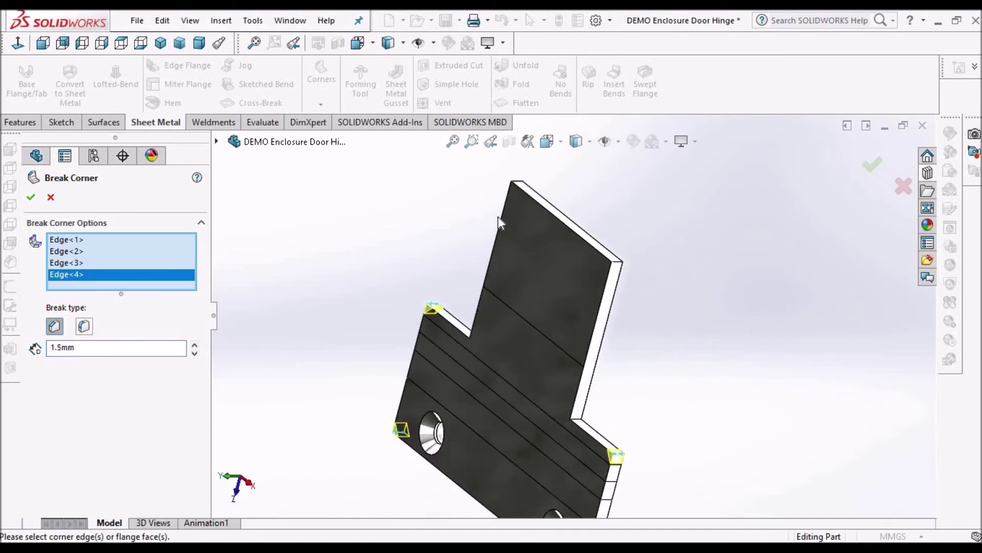
middle_drag(499, 222, 594, 366)
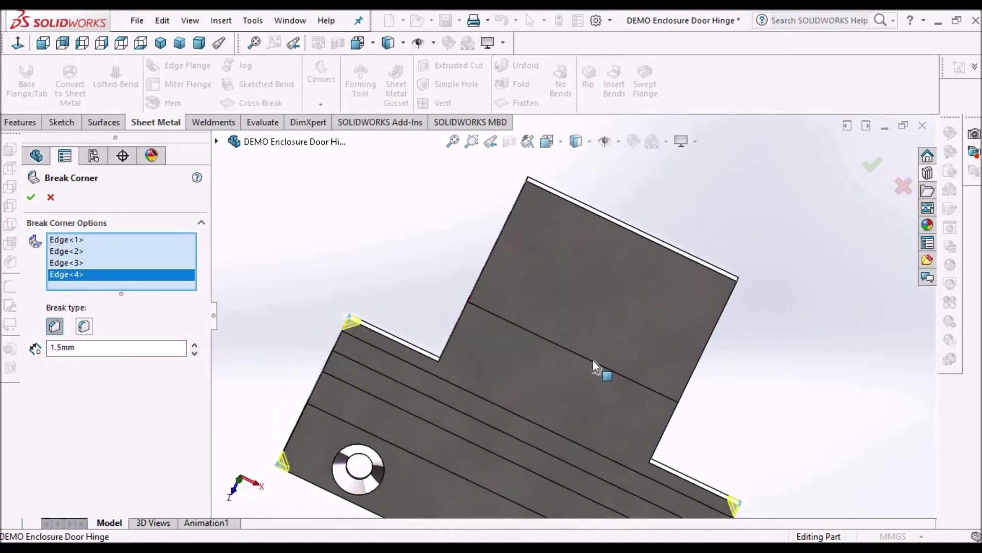
scroll(594, 367, up, 2)
mouse_move(630, 373)
middle_down()
mouse_move(625, 248)
mouse_move(614, 268)
middle_up()
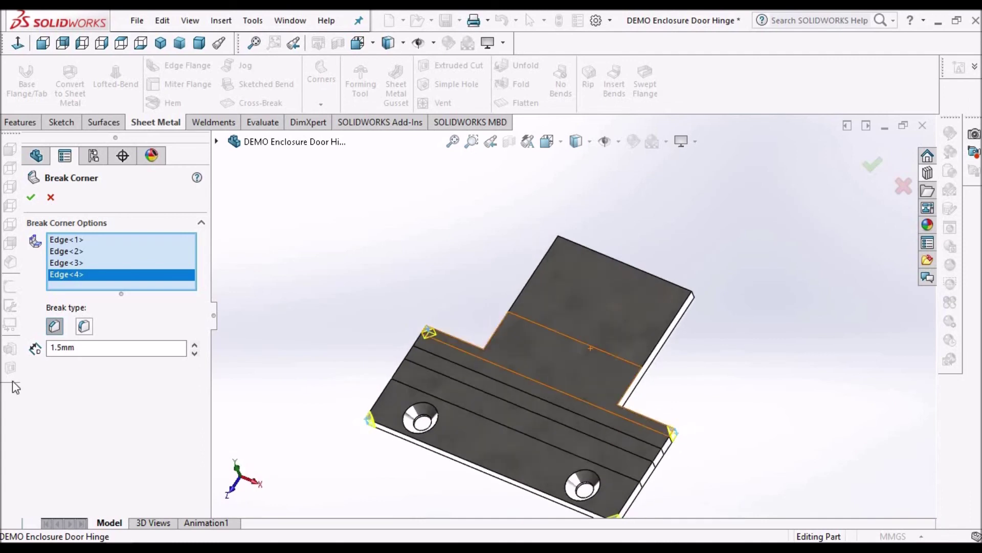
click(31, 196)
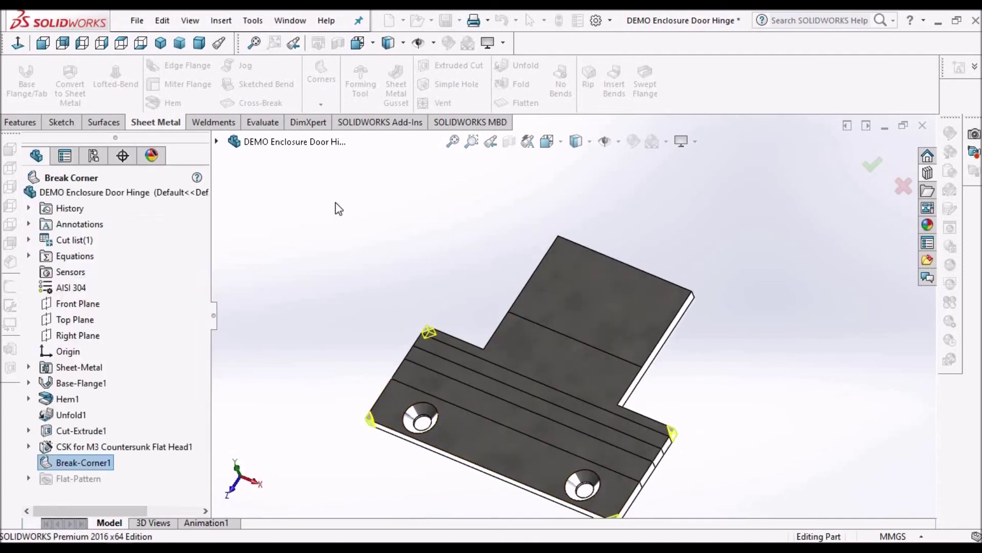
Step: Fold with the hole flange as fixed face, collecting all three bends into Fold1
click(516, 85)
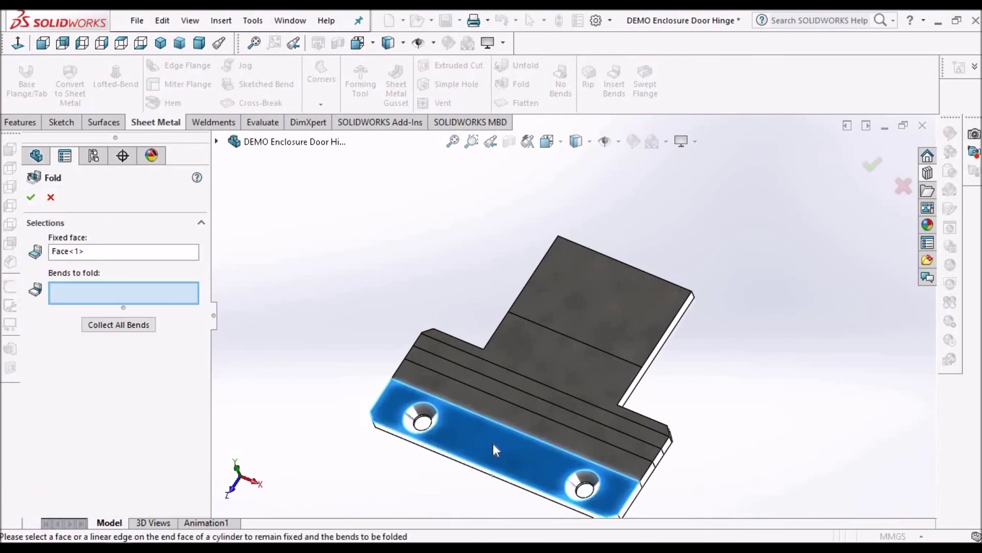
click(119, 327)
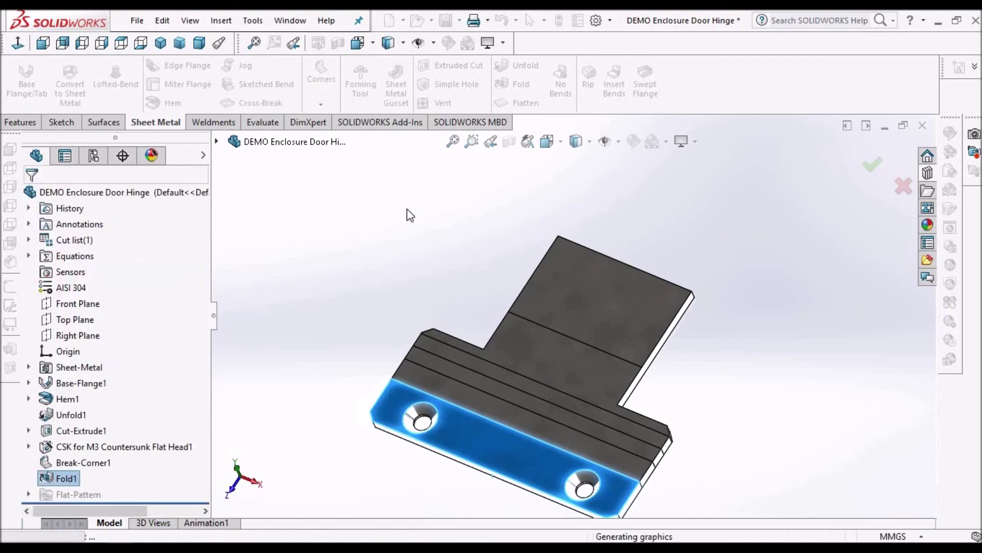
Step: Orbit the refolded hinge from a dimetric view to inspect knuckle, holes and chamfered corners
click(199, 43)
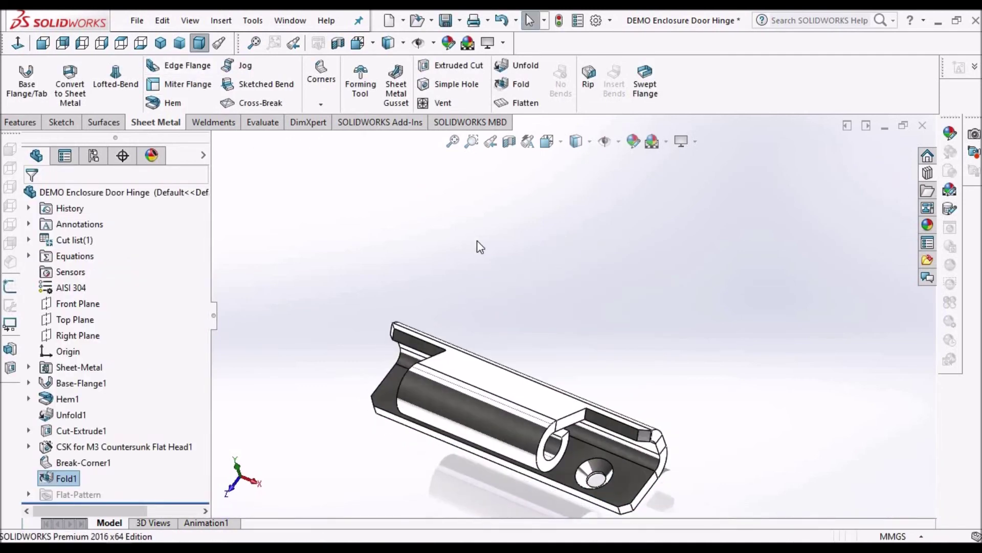
mouse_move(745, 236)
middle_down()
mouse_move(873, 401)
mouse_move(763, 270)
mouse_move(785, 362)
mouse_move(860, 418)
mouse_move(768, 408)
mouse_move(768, 329)
mouse_move(780, 375)
middle_up()
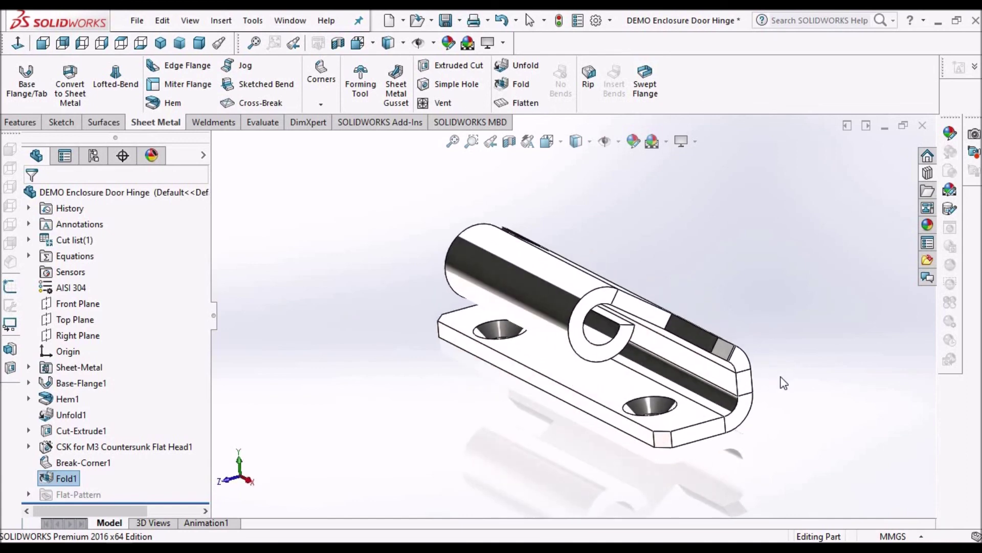
scroll(783, 383, up, 2)
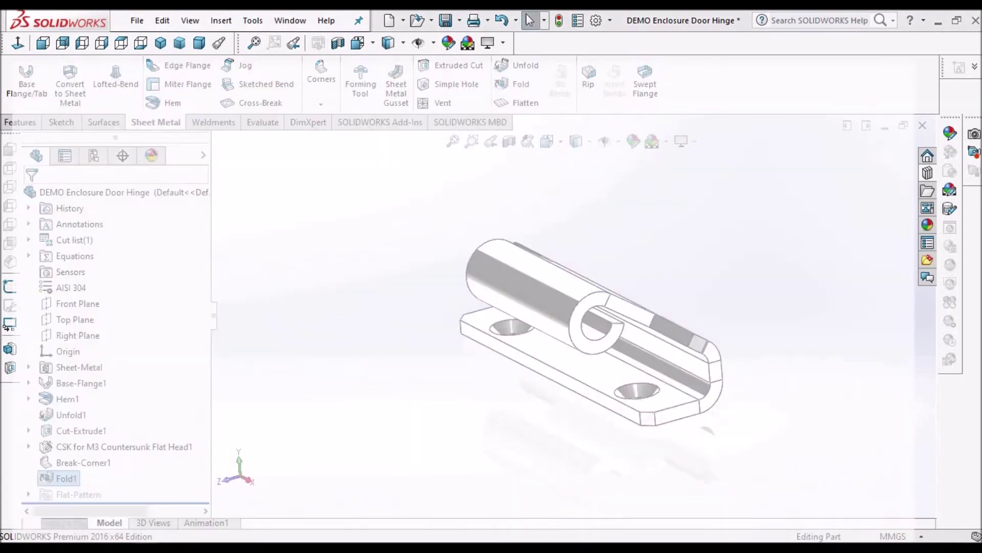